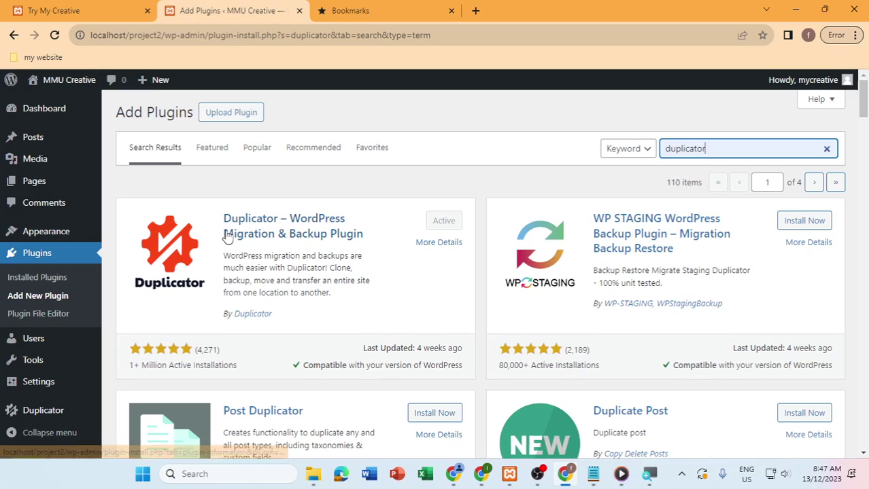
{"action": "left_click_drag", "start_coordinate": [224, 256], "coordinate": [362, 297]}
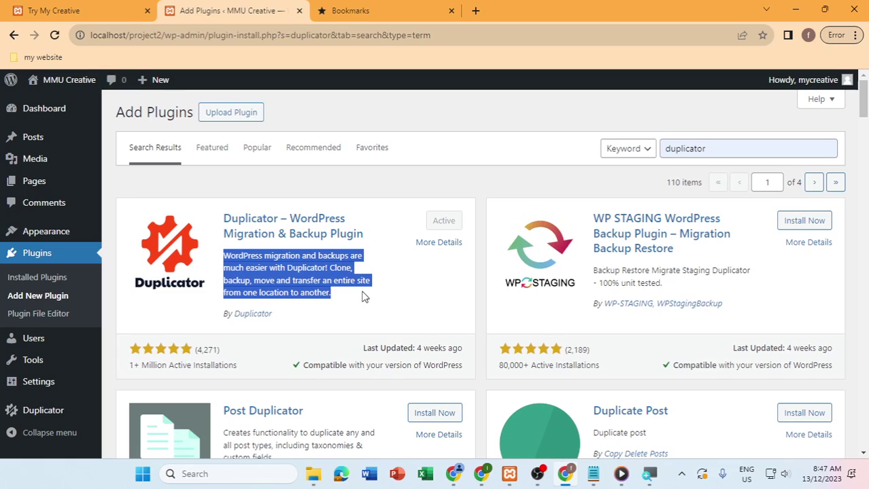
{"action": "left_click", "coordinate": [380, 197]}
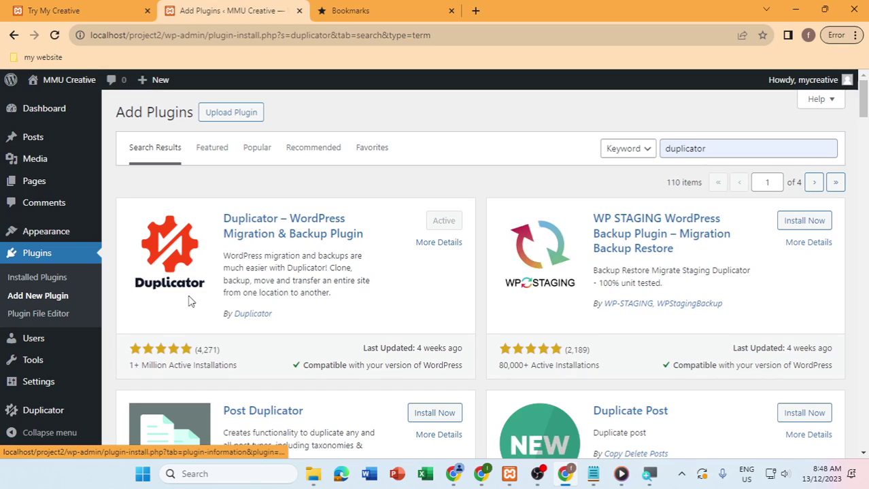
Step: Start a new backup package in the Duplicator plugin
{"action": "mouse_move", "coordinate": [60, 416]}
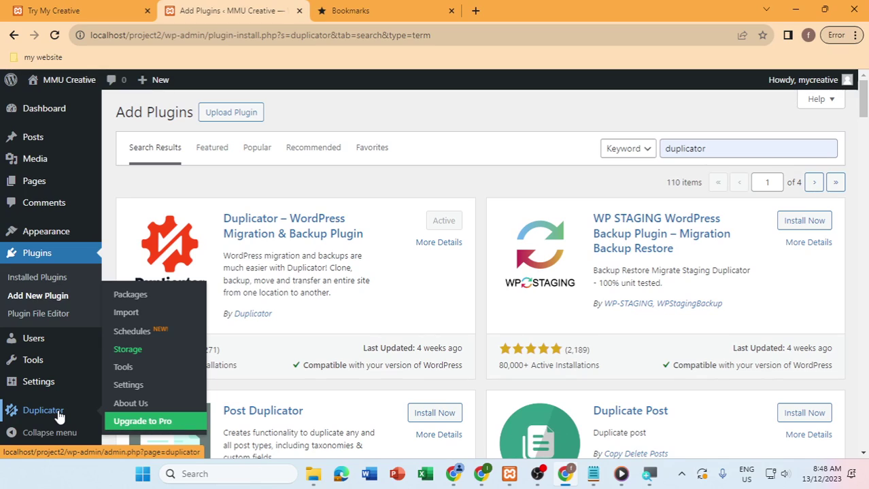
{"action": "left_click", "coordinate": [60, 416]}
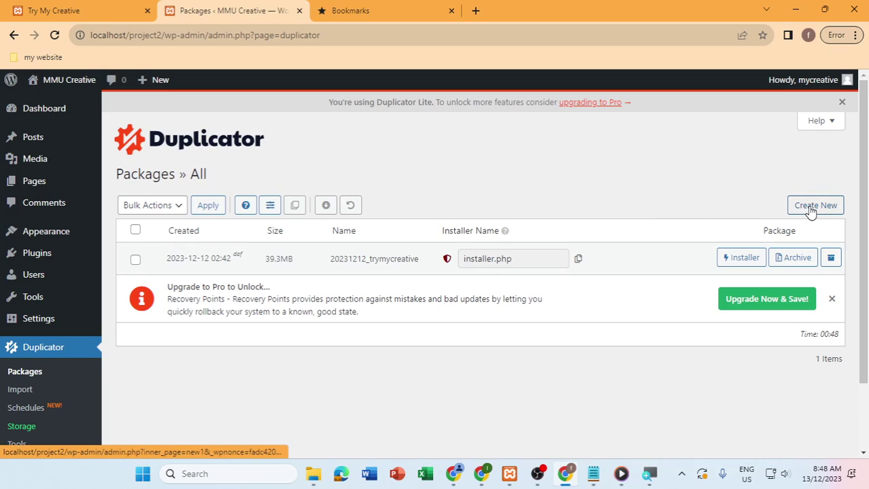
{"action": "left_click", "coordinate": [813, 205]}
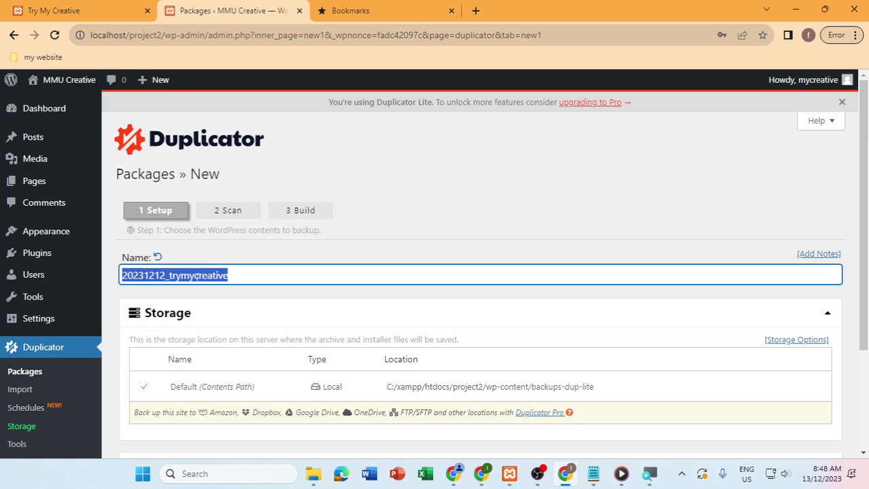
Step: Rename the new package to 20231213_mmucreative
{"action": "left_click", "coordinate": [162, 274]}
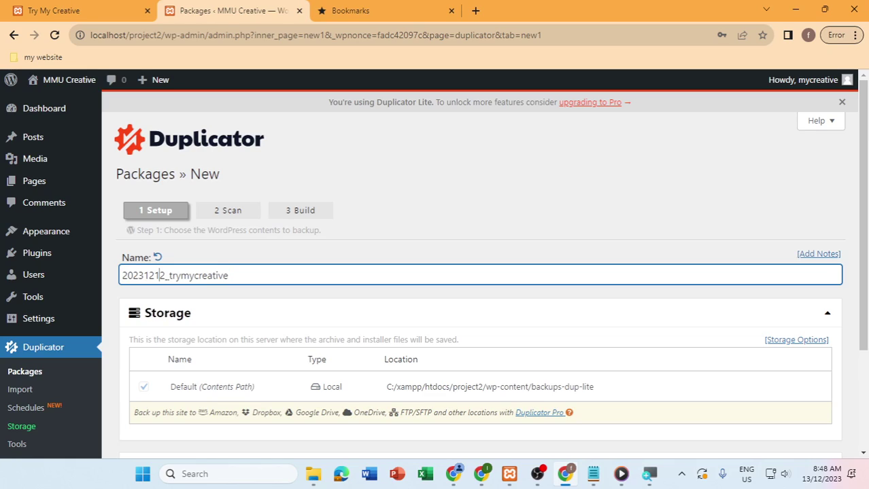
{"action": "key", "text": "BackSpace"}
{"action": "type", "text": "3"}
{"action": "key", "text": "BackSpace"}
{"action": "key", "text": "BackSpace"}
{"action": "type", "text": "mmu"}
Step: Expand the package's Archive settings for review and start the site scan
{"action": "scroll", "coordinate": [327, 287], "scroll_direction": "down", "scroll_amount": 3}
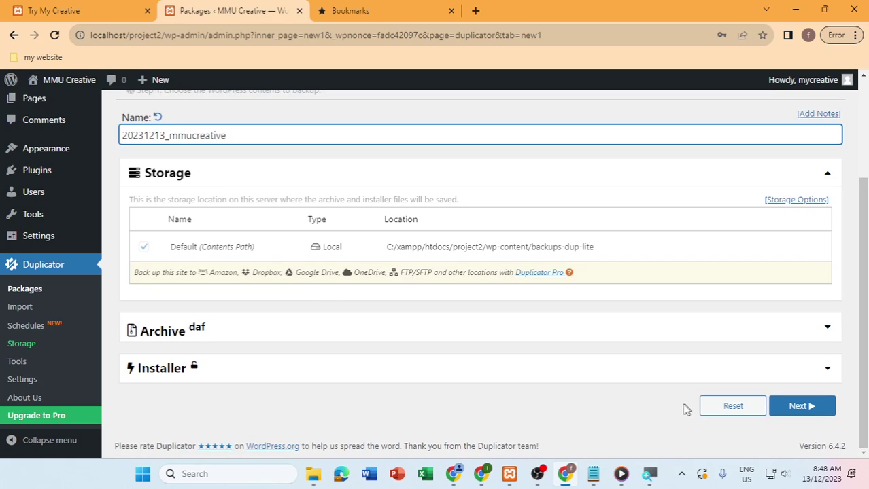
{"action": "left_click", "coordinate": [807, 336]}
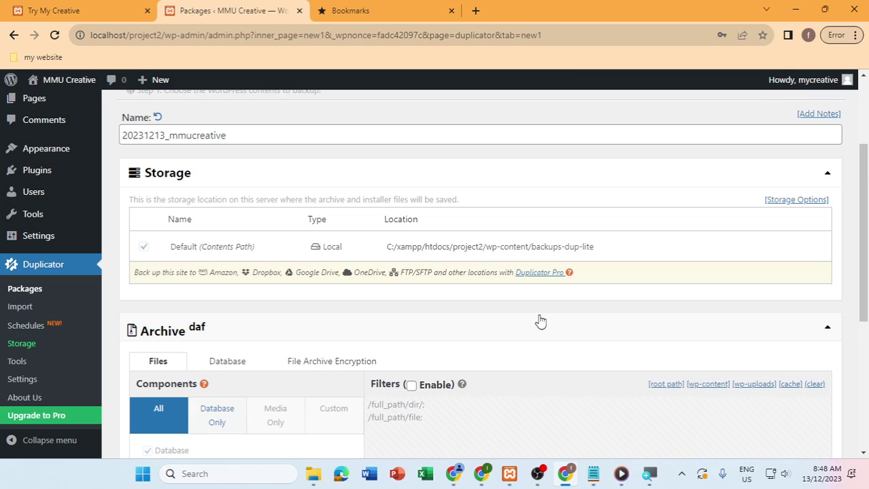
{"action": "scroll", "coordinate": [330, 325], "scroll_direction": "down", "scroll_amount": 4}
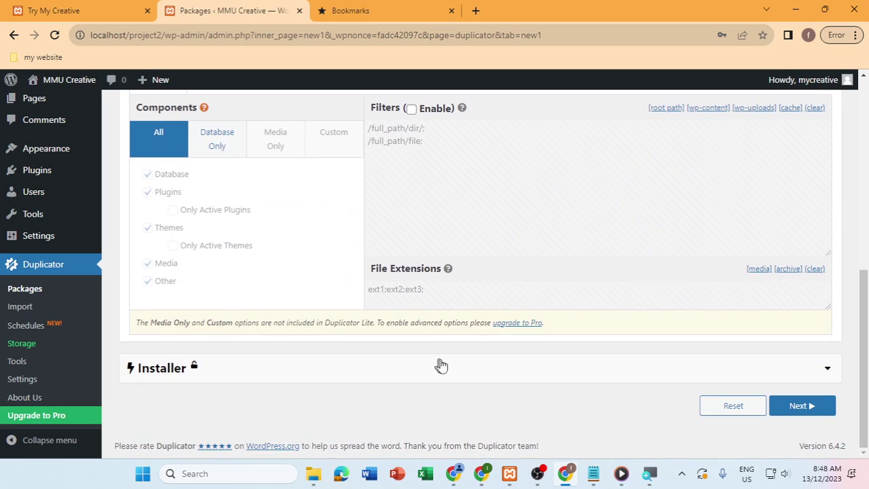
{"action": "left_click", "coordinate": [792, 406]}
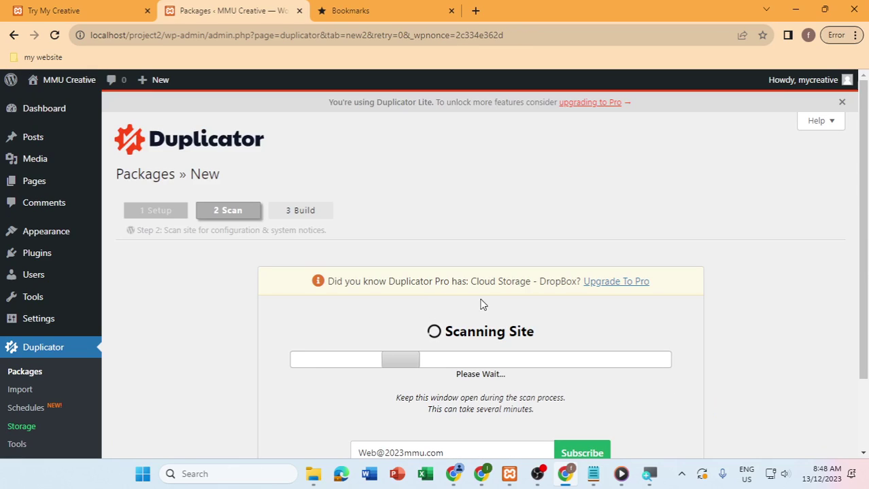
Step: Review the setup, files and database checks of the scan and build the package
{"action": "scroll", "coordinate": [476, 319], "scroll_direction": "down", "scroll_amount": 1}
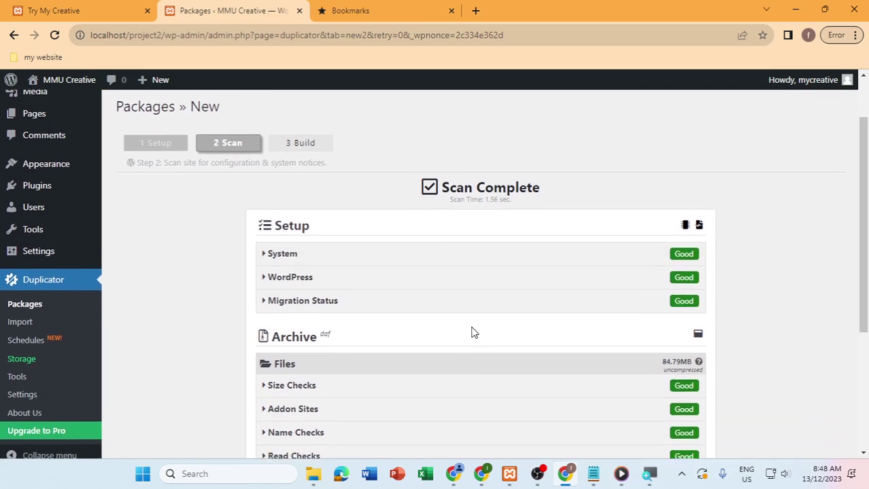
{"action": "scroll", "coordinate": [474, 333], "scroll_direction": "down", "scroll_amount": 2}
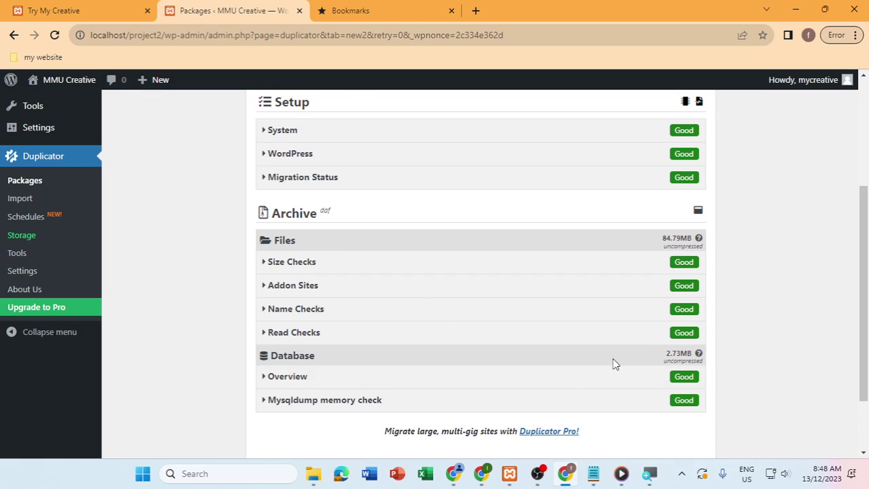
{"action": "scroll", "coordinate": [614, 366], "scroll_direction": "down", "scroll_amount": 1}
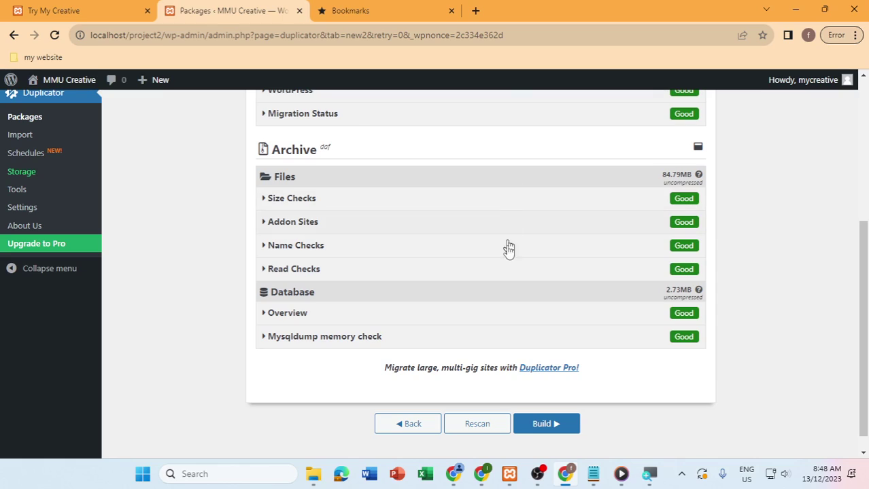
{"action": "left_click", "coordinate": [537, 426]}
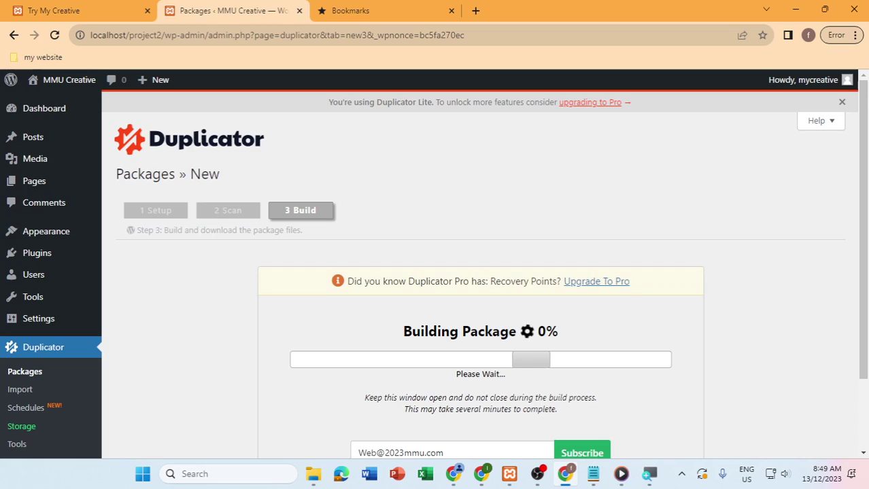
Step: Download both package files, the installer and the archive, and repeat the combined download once
{"action": "scroll", "coordinate": [544, 397], "scroll_direction": "down", "scroll_amount": 2}
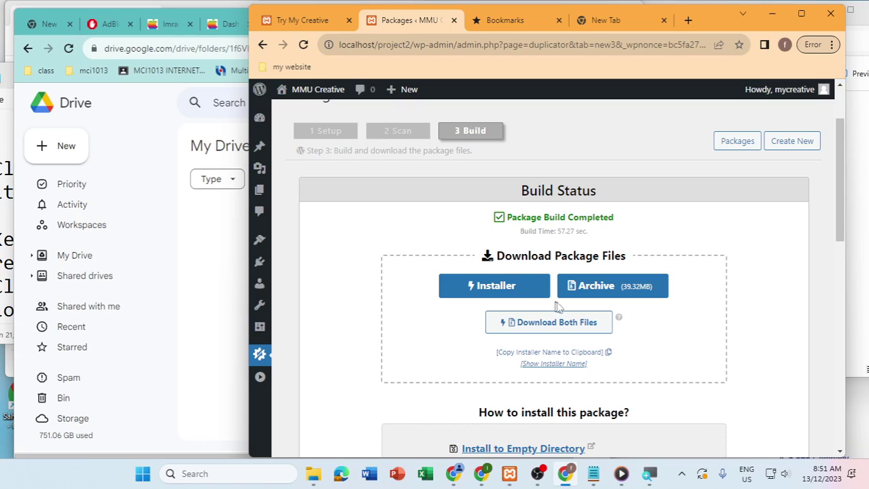
{"action": "left_click", "coordinate": [549, 324]}
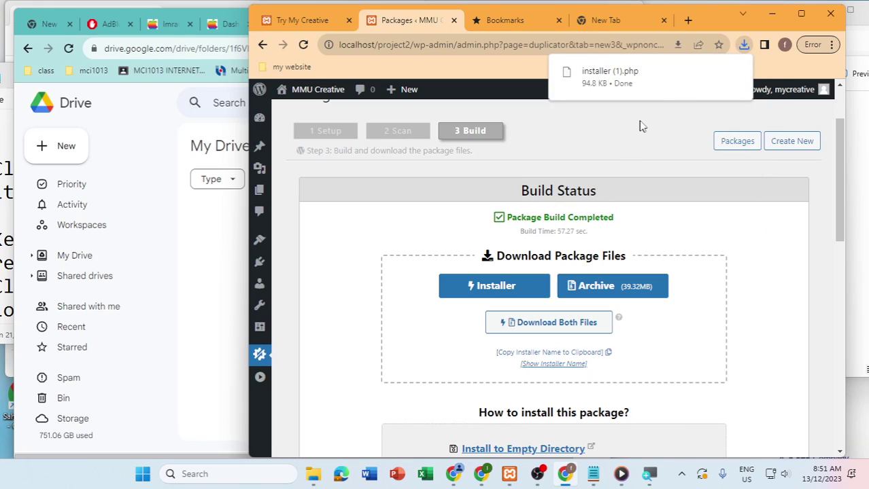
{"action": "mouse_move", "coordinate": [679, 89]}
{"action": "mouse_move", "coordinate": [721, 77]}
{"action": "left_click", "coordinate": [570, 324]}
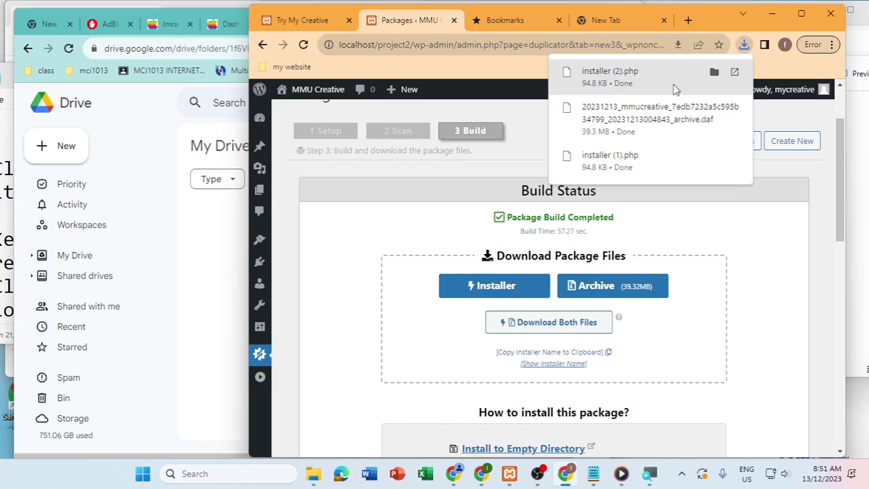
Step: Show the downloaded installer (2).php in the Downloads folder, then widen the window and narrow the Name column to show dates and types
{"action": "left_click", "coordinate": [713, 76]}
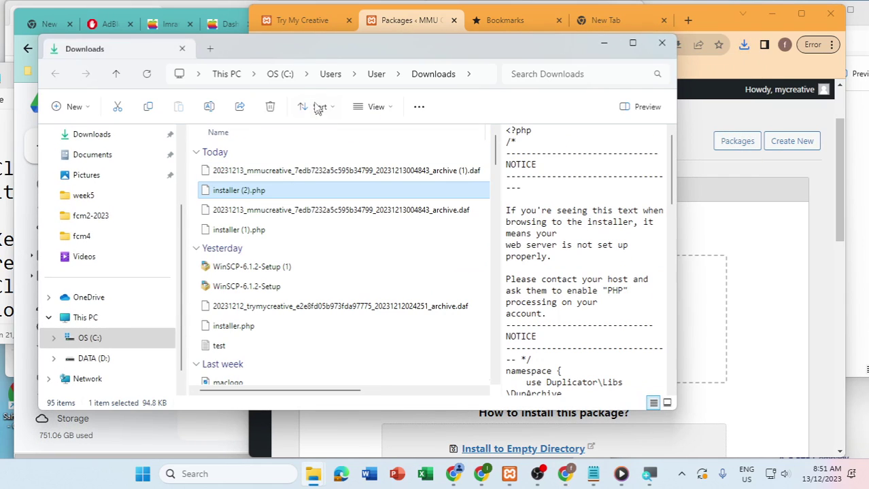
{"action": "left_click_drag", "start_coordinate": [299, 60], "coordinate": [491, 78]}
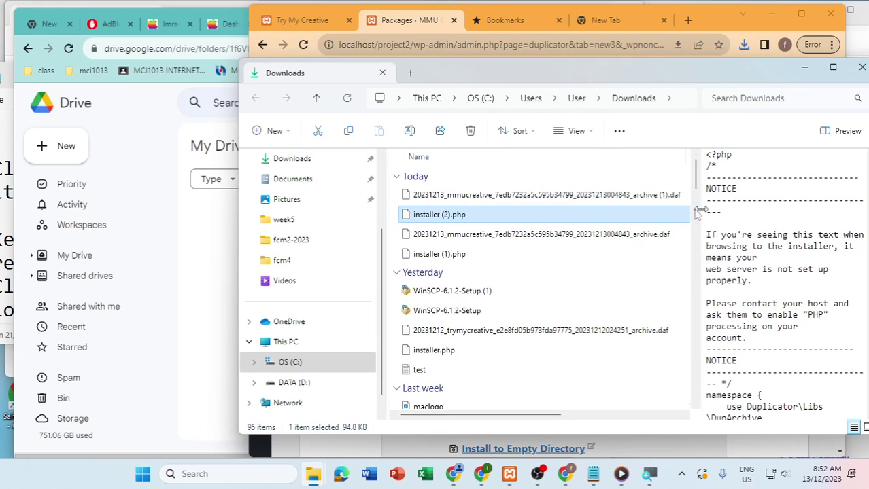
{"action": "left_click", "coordinate": [594, 139]}
{"action": "left_click", "coordinate": [571, 261]}
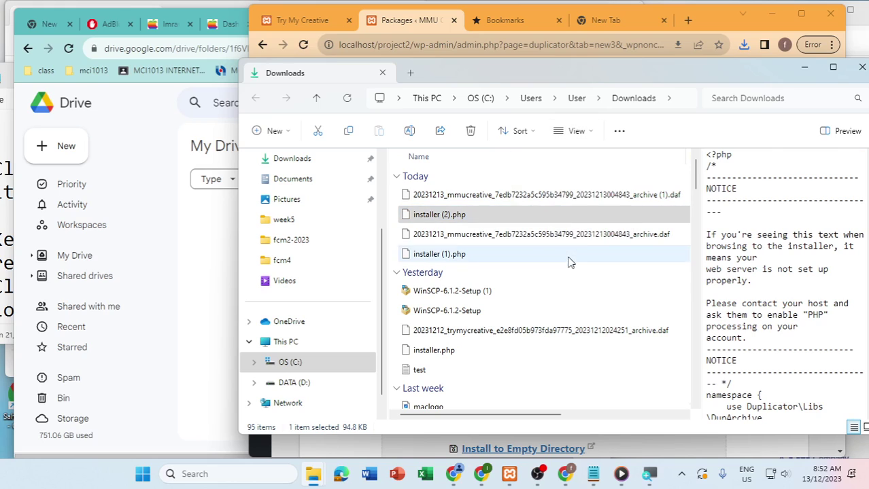
{"action": "left_click_drag", "start_coordinate": [686, 67], "coordinate": [573, 62]}
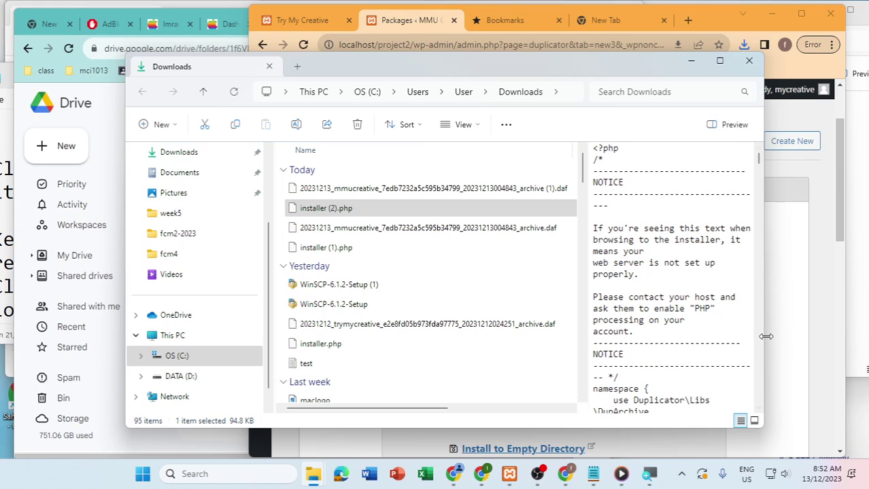
{"action": "left_click_drag", "start_coordinate": [766, 336], "coordinate": [859, 335]}
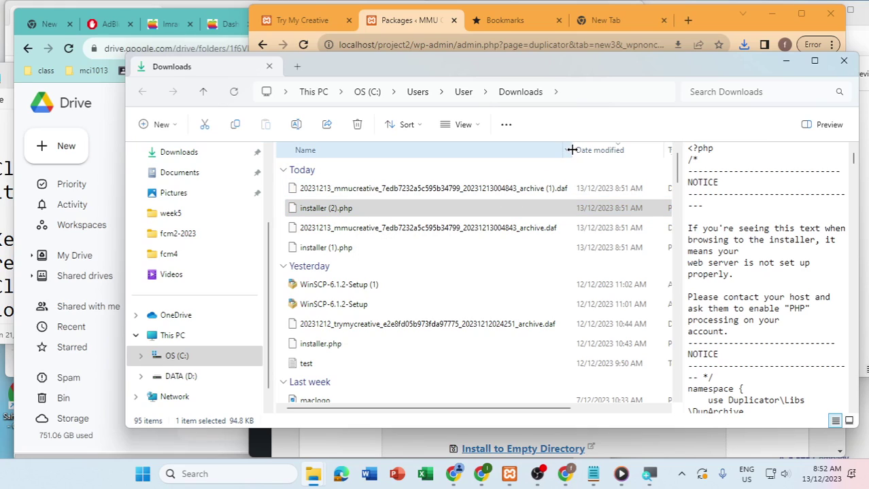
{"action": "left_click_drag", "start_coordinate": [571, 150], "coordinate": [492, 150]}
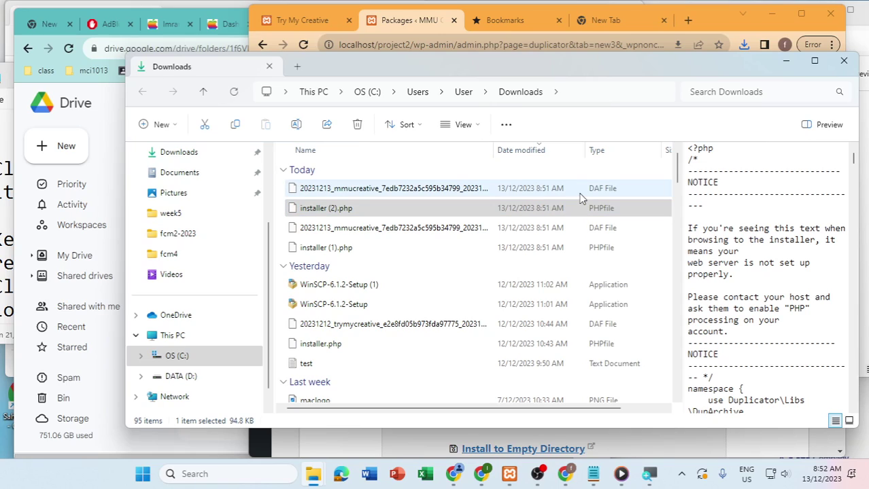
Step: Upload the first downloaded 20231213_mmucreative archive and installer (1).php from Downloads to the wordpress backup folder in Google Drive
{"action": "left_click", "coordinate": [415, 209]}
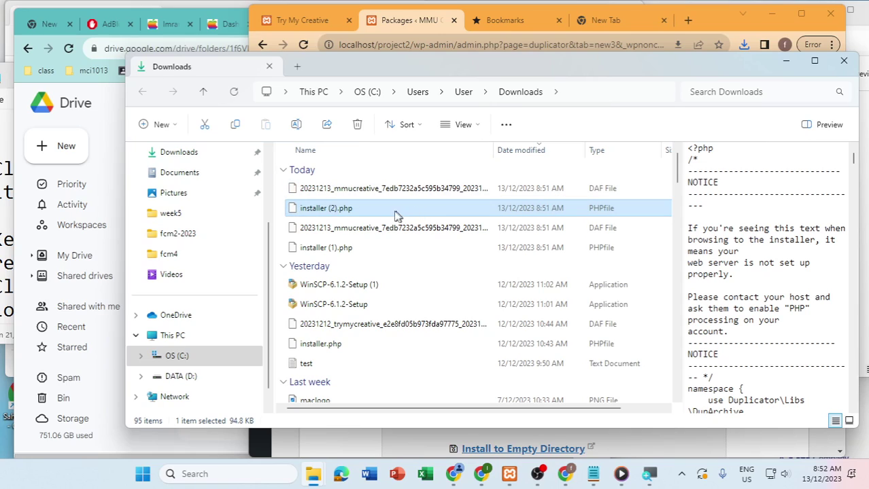
{"action": "left_click", "coordinate": [364, 192]}
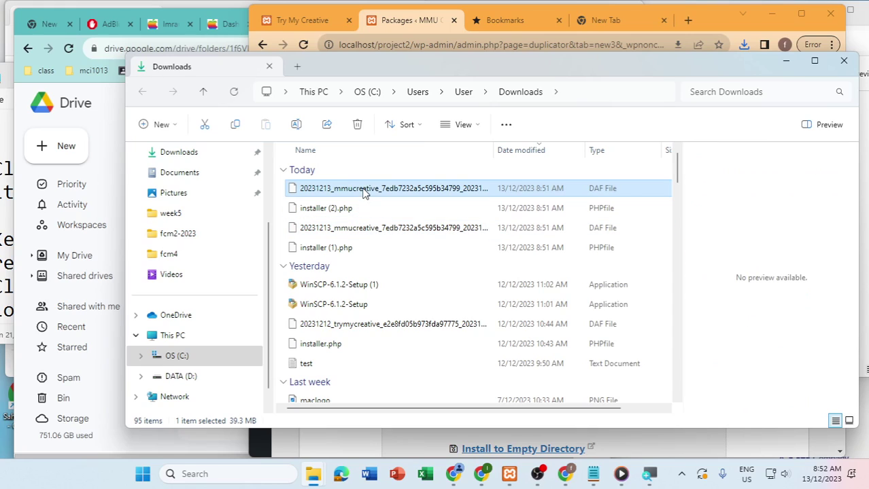
{"action": "left_click_drag", "start_coordinate": [494, 143], "coordinate": [558, 148]}
{"action": "left_click", "coordinate": [406, 228]}
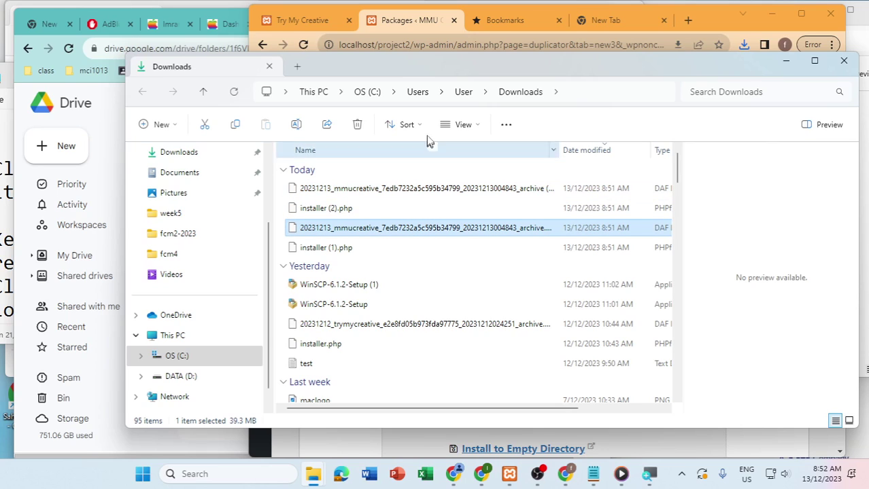
{"action": "left_click_drag", "start_coordinate": [452, 70], "coordinate": [618, 72]}
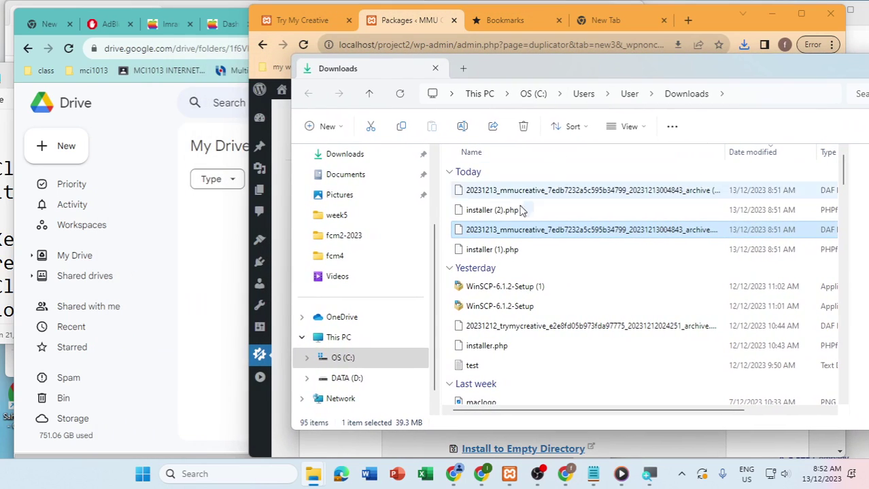
{"action": "left_click", "coordinate": [487, 250], "text": "ctrl"}
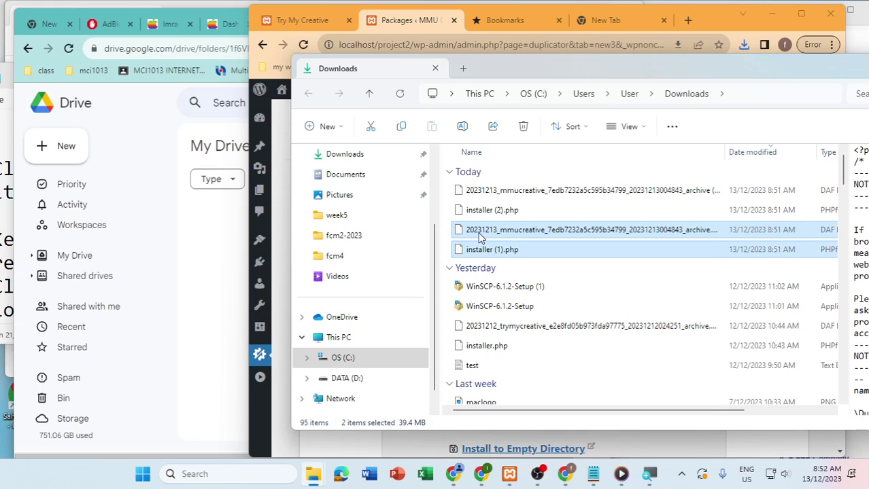
{"action": "left_click_drag", "start_coordinate": [475, 243], "coordinate": [233, 267]}
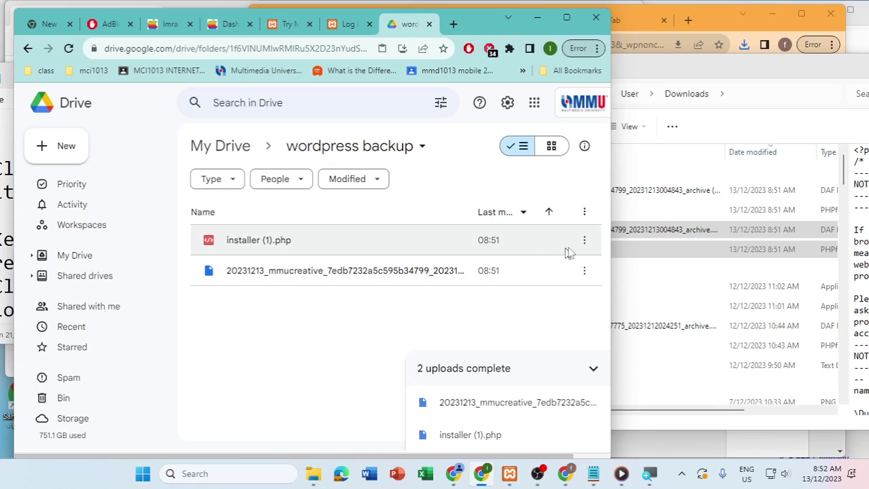
Step: Widen the Google Drive window and compare the uploaded files with those selected in Downloads
{"action": "left_click_drag", "start_coordinate": [610, 239], "coordinate": [802, 240]}
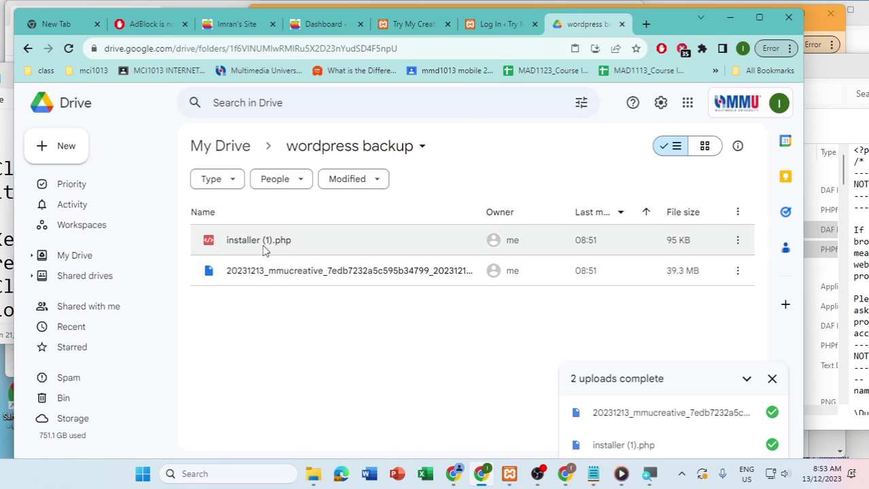
{"action": "left_click", "coordinate": [827, 76]}
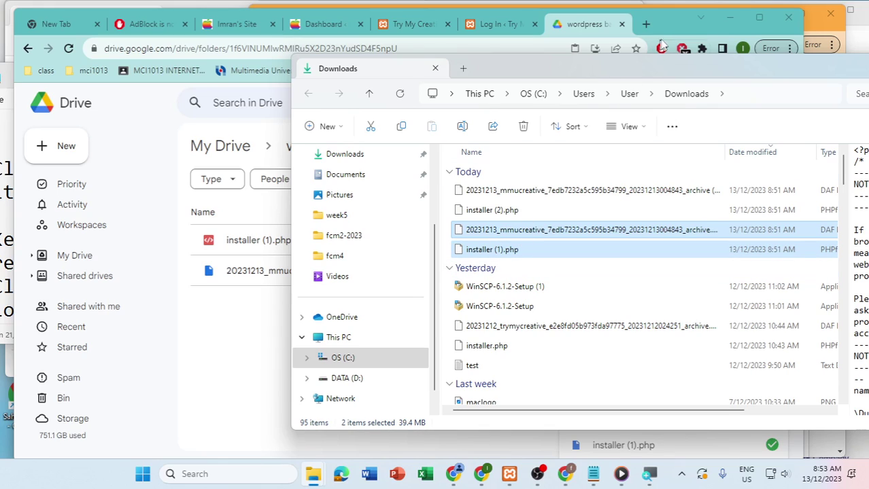
{"action": "left_click", "coordinate": [676, 27]}
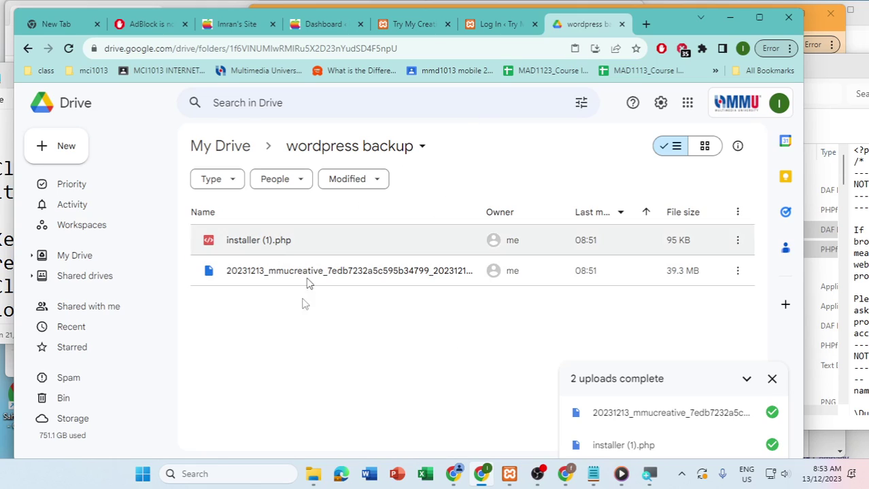
Step: Switch to the XAMPP Control Panel and open the xampp installation folder in File Explorer
{"action": "mouse_move", "coordinate": [314, 480]}
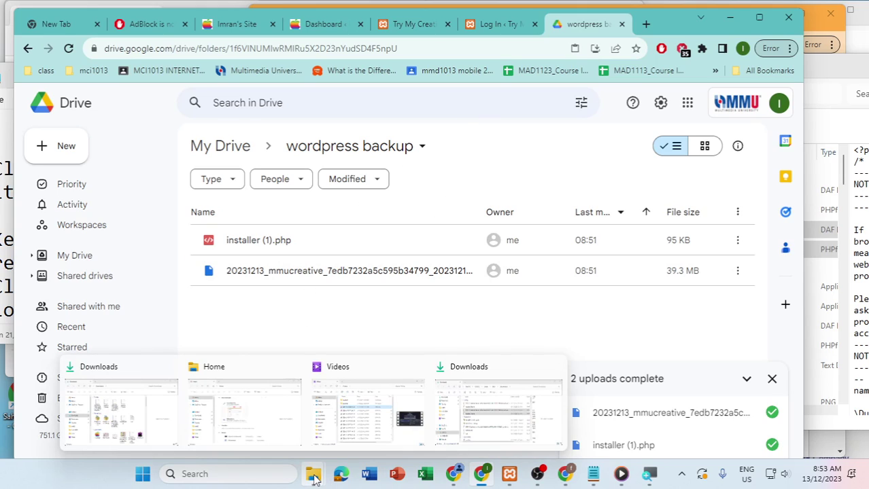
{"action": "mouse_move", "coordinate": [239, 428]}
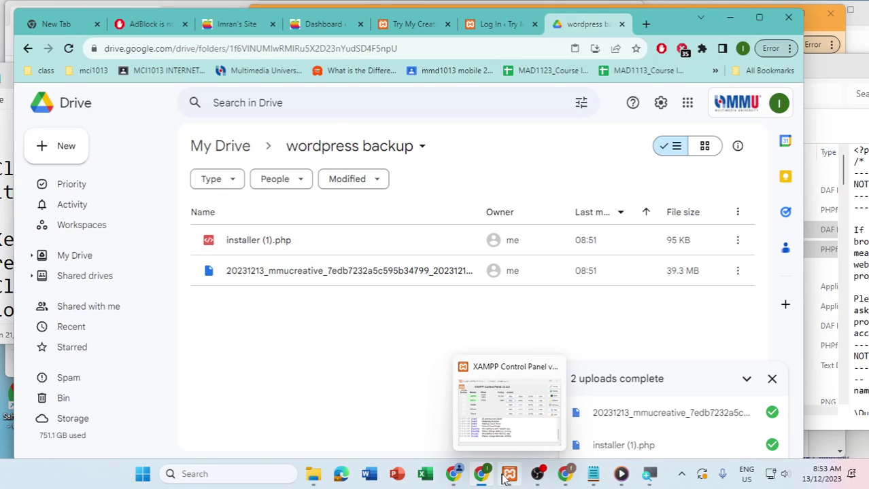
{"action": "left_click", "coordinate": [509, 470]}
{"action": "left_click", "coordinate": [401, 88]}
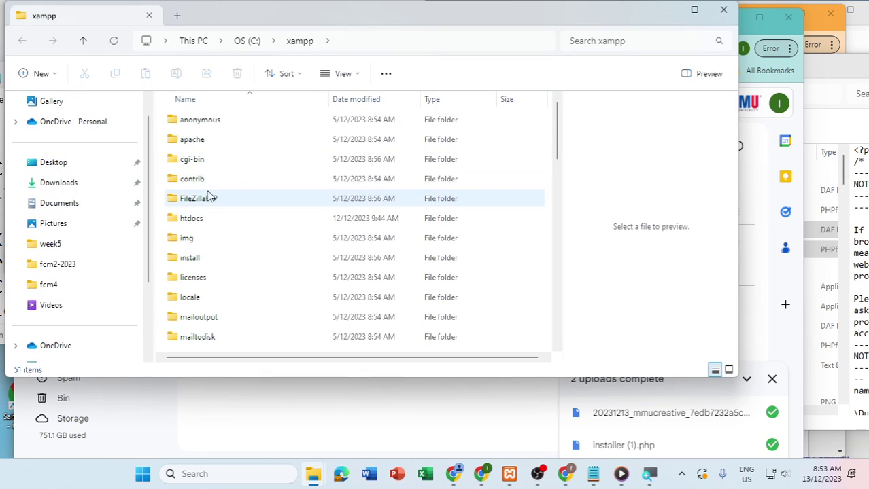
Step: Create a folder named restore inside xampp's htdocs folder and open it
{"action": "double_click", "coordinate": [192, 219]}
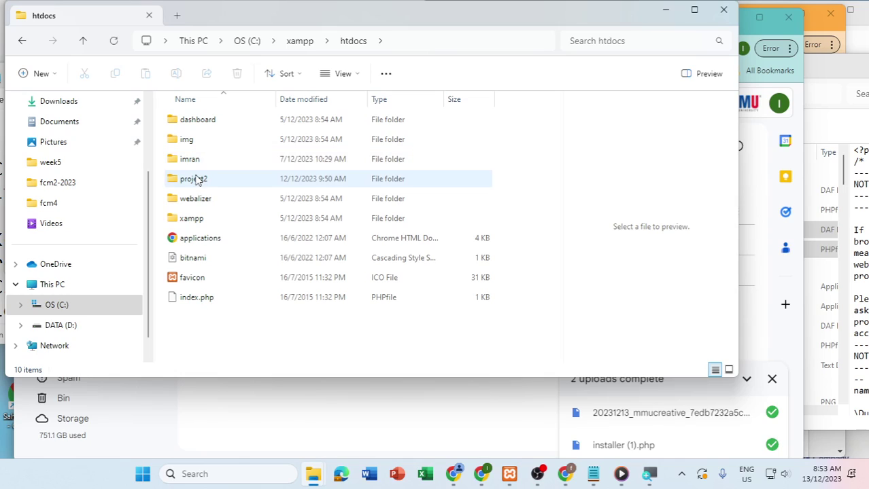
{"action": "left_click", "coordinate": [197, 178]}
{"action": "left_click", "coordinate": [195, 162]}
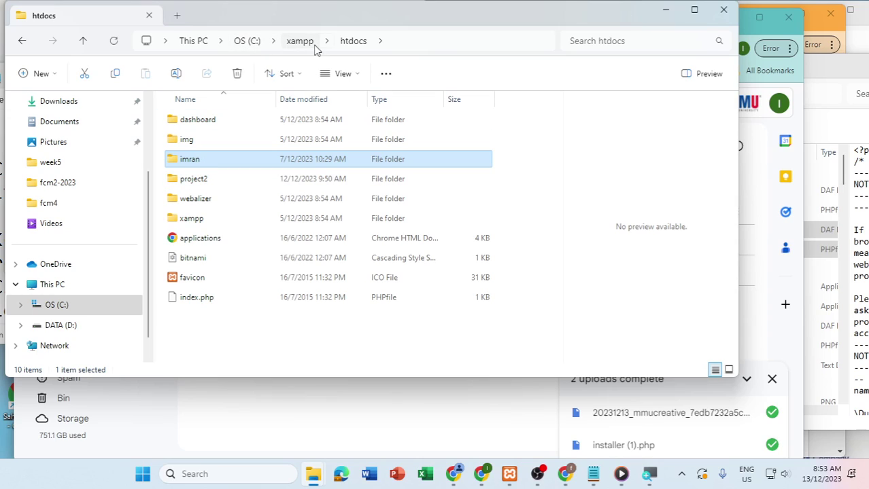
{"action": "left_click", "coordinate": [225, 341]}
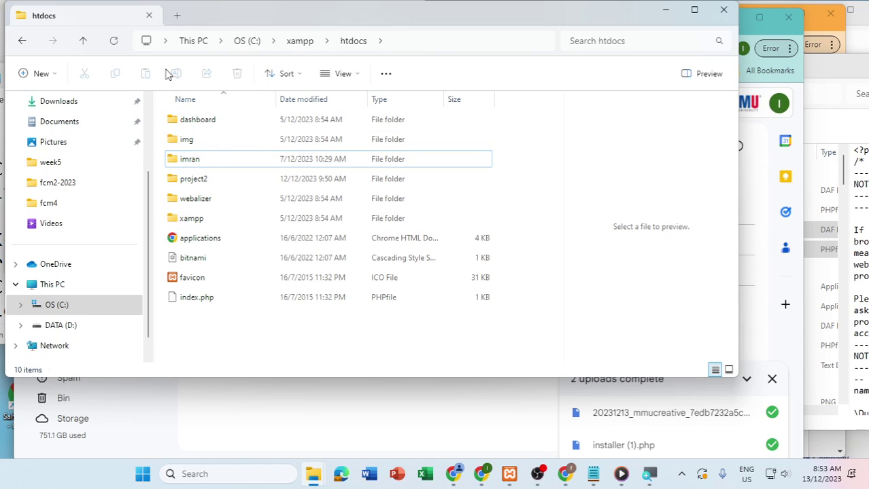
{"action": "right_click", "coordinate": [212, 333]}
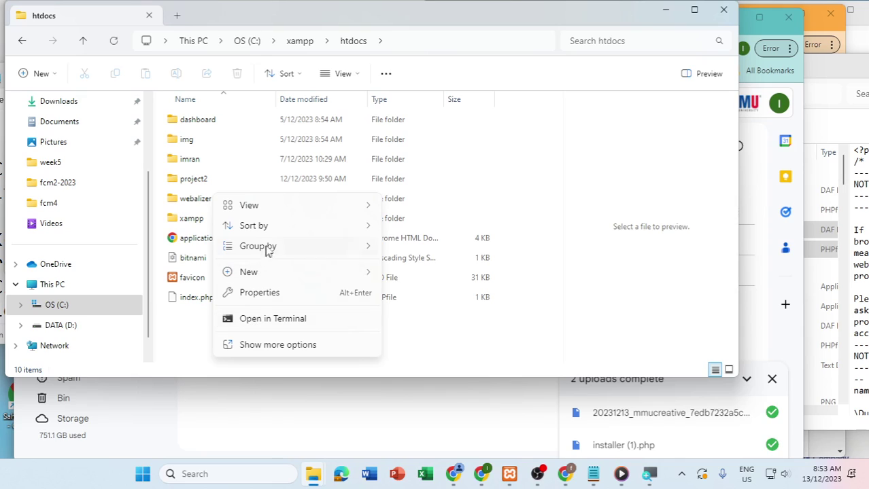
{"action": "mouse_move", "coordinate": [363, 271]}
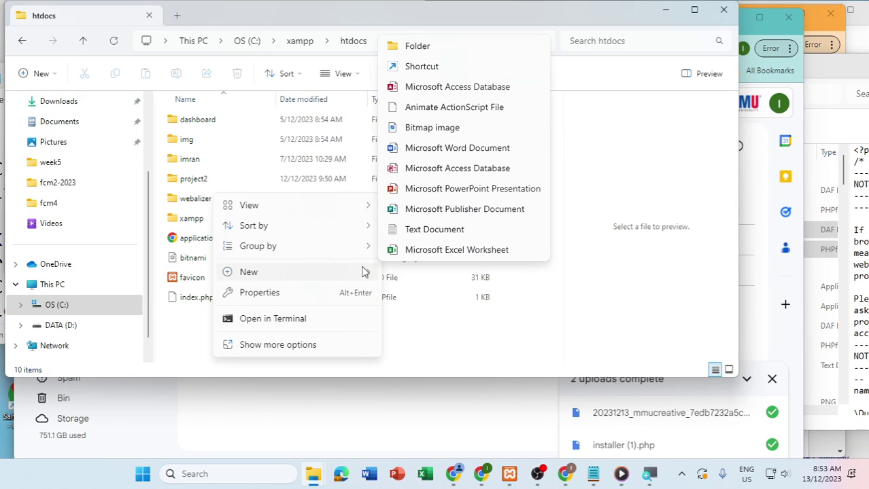
{"action": "left_click", "coordinate": [417, 46]}
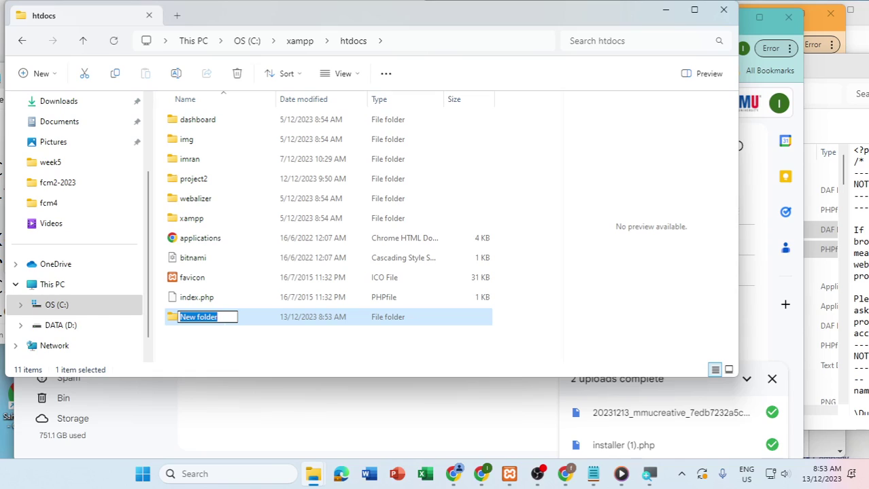
{"action": "type", "text": "restore"}
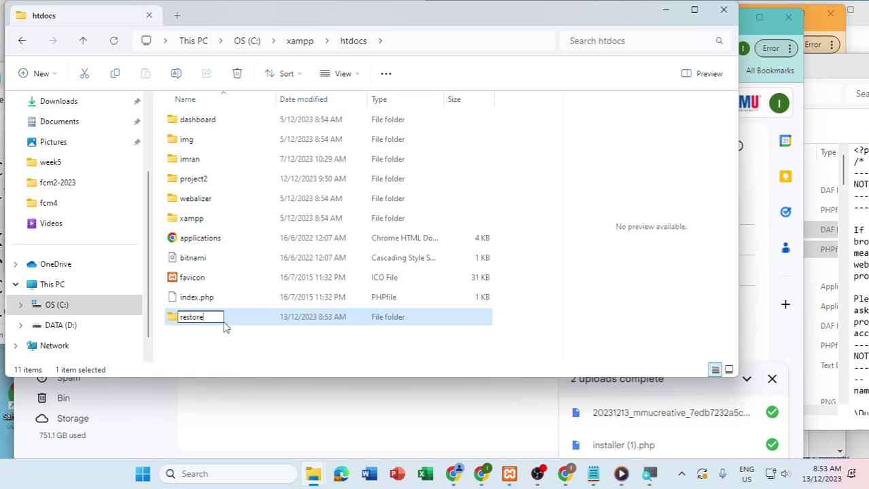
{"action": "key", "text": "Return"}
{"action": "double_click", "coordinate": [223, 322]}
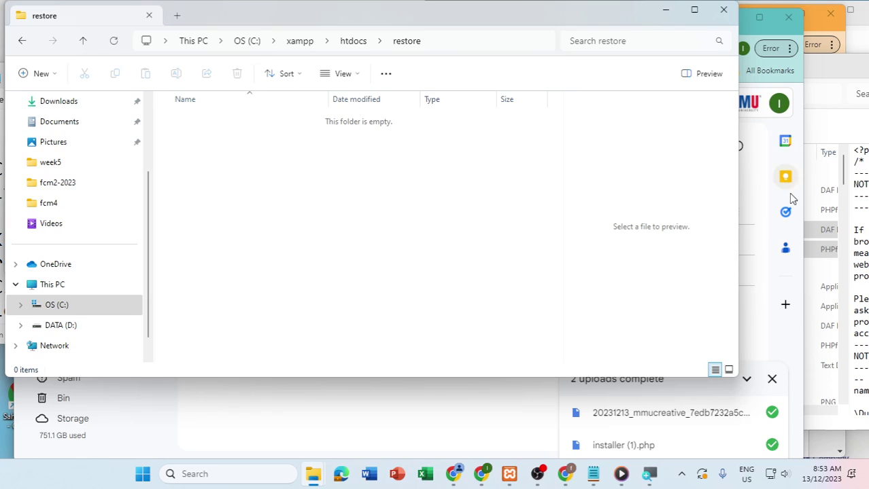
Step: Copy the selected 20231213_mmucreative archive and installer (1).php from Downloads into the restore folder
{"action": "left_click", "coordinate": [827, 70]}
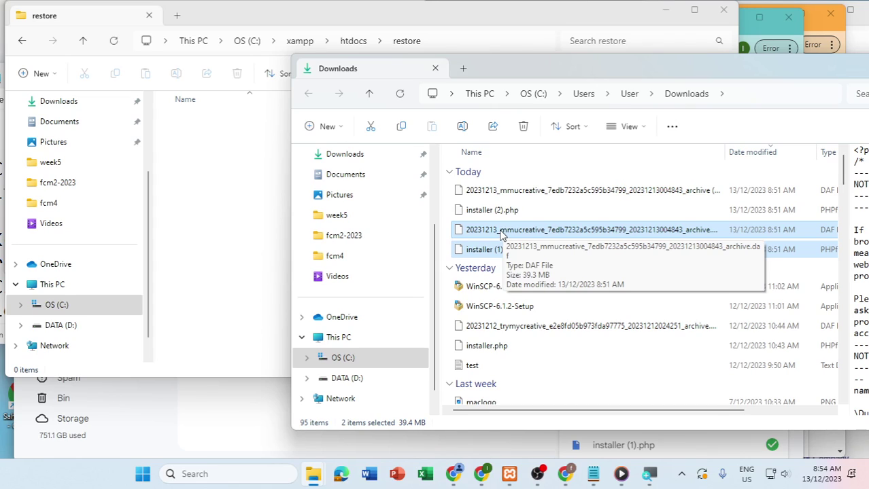
{"action": "left_click", "coordinate": [266, 206]}
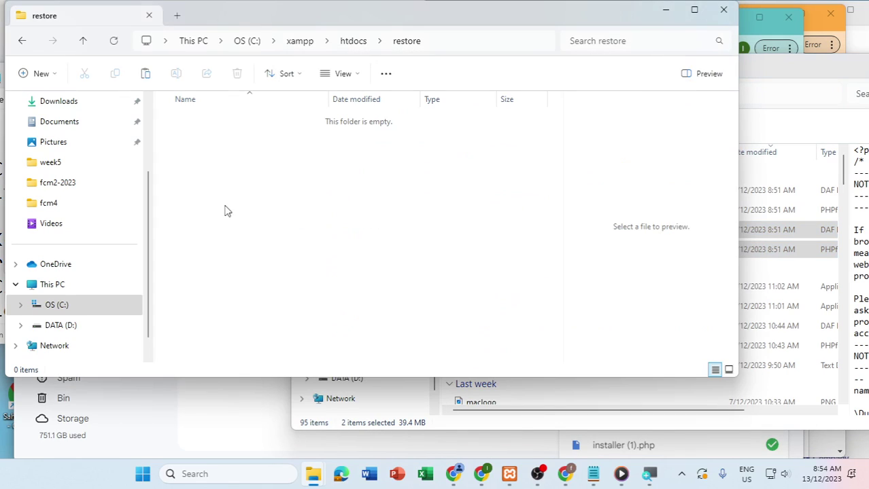
{"action": "key", "text": "ctrl+v"}
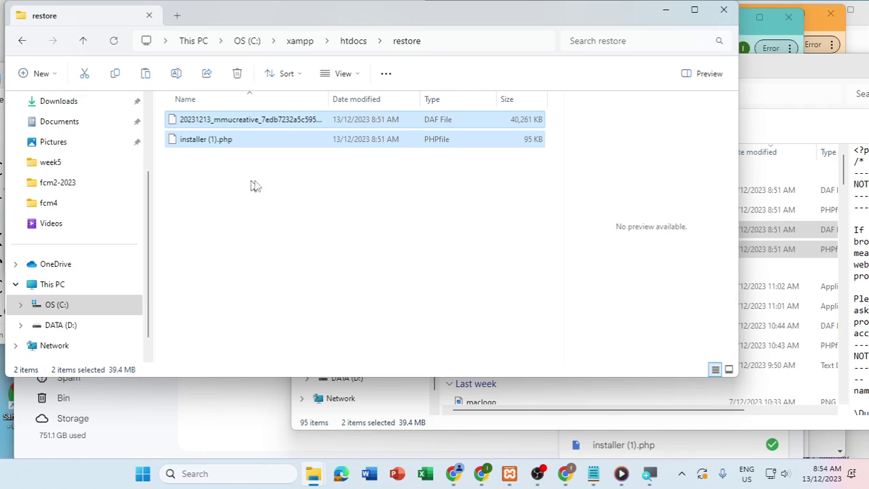
Step: Maximize the restore folder window and widen the Name column to show the full file names
{"action": "left_click_drag", "start_coordinate": [327, 97], "coordinate": [392, 97]}
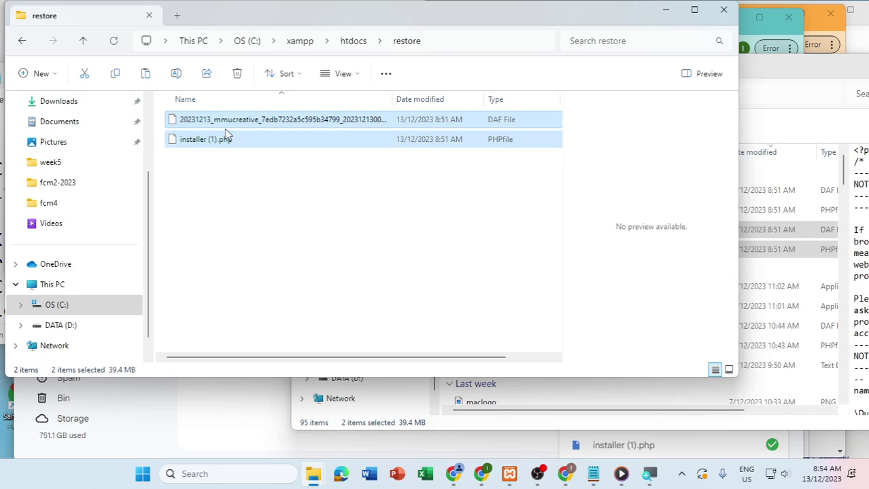
{"action": "left_click", "coordinate": [694, 11]}
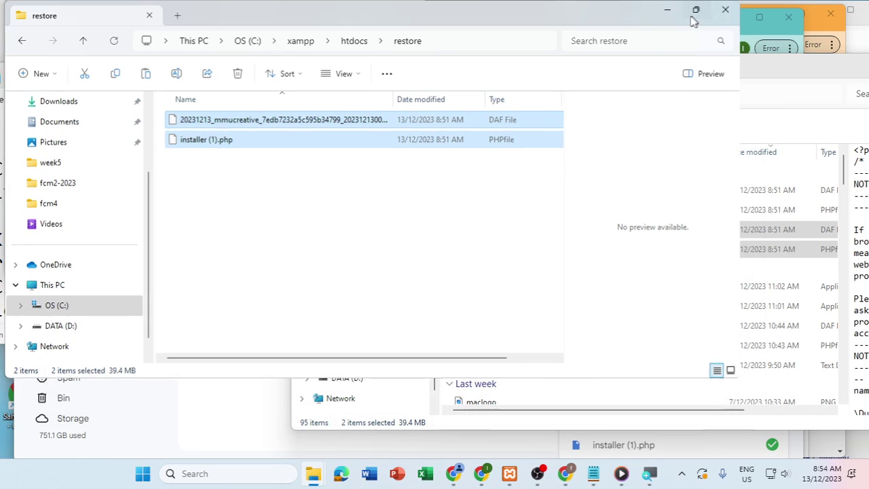
{"action": "left_click_drag", "start_coordinate": [389, 89], "coordinate": [538, 91]}
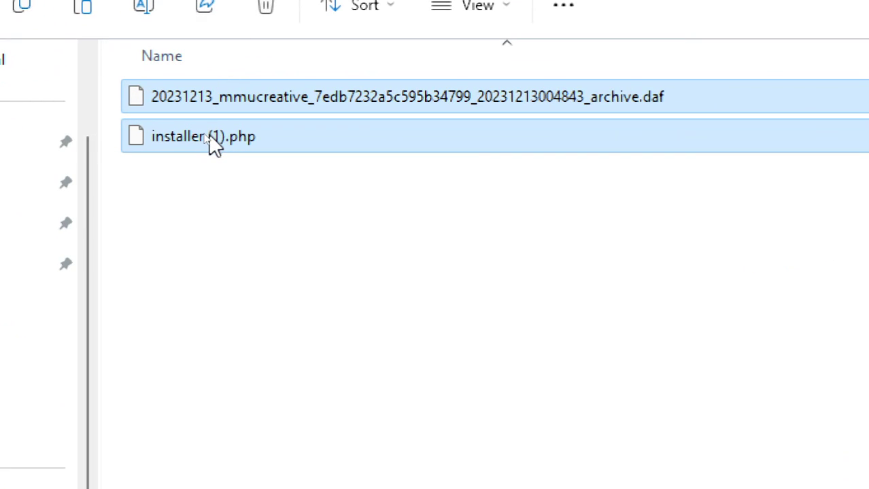
Step: Rename installer (1).php in the restore folder to installer.php
{"action": "left_click", "coordinate": [214, 140]}
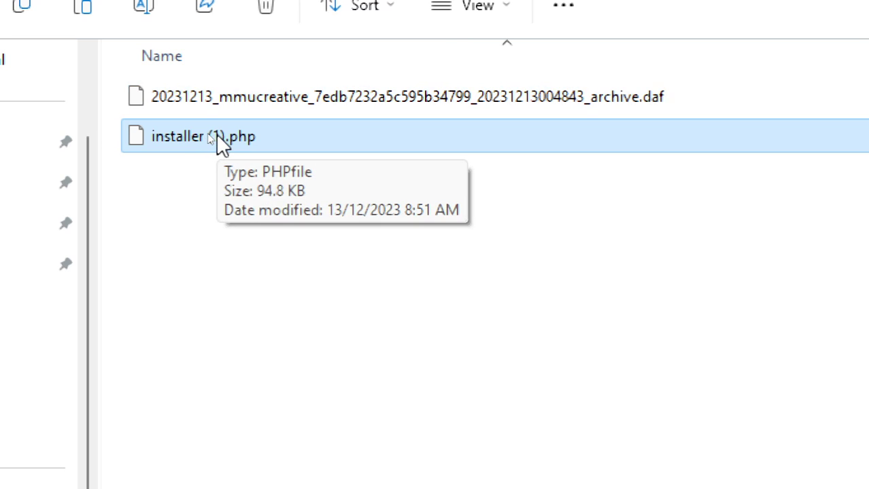
{"action": "left_click", "coordinate": [215, 139]}
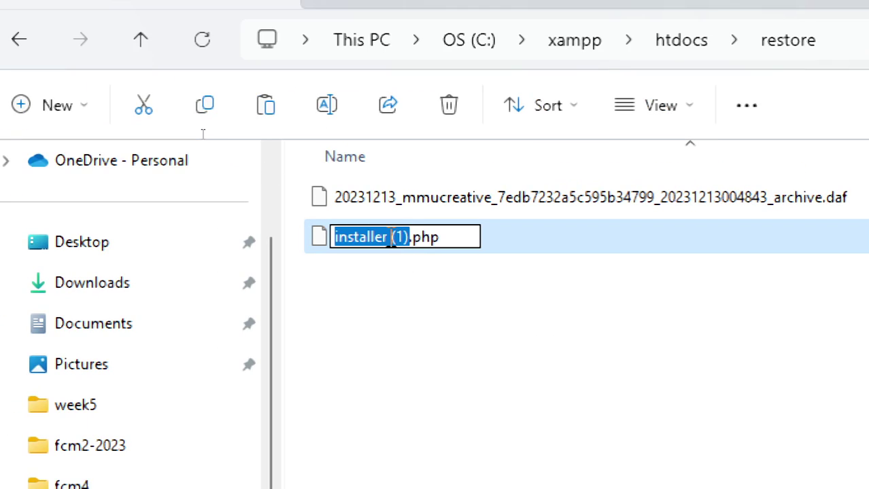
{"action": "left_click", "coordinate": [388, 237]}
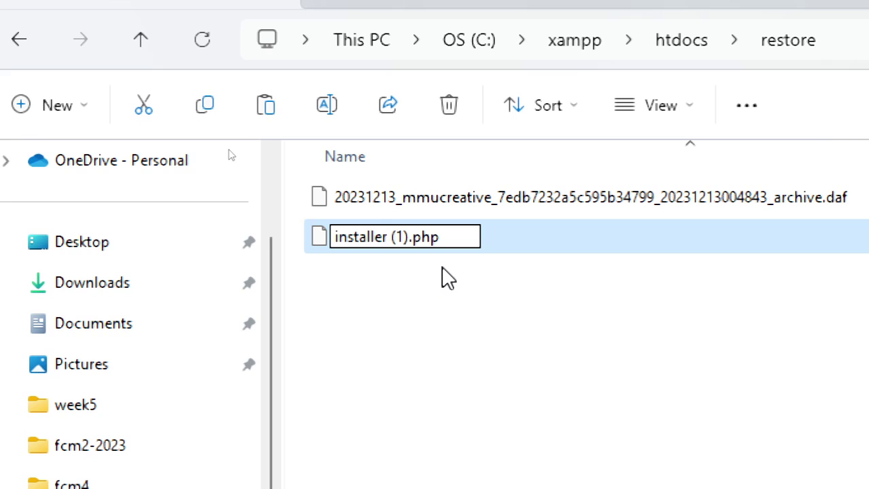
{"action": "key", "text": "Delete"}
{"action": "key", "text": "Delete"}
{"action": "key", "text": "Delete"}
{"action": "key", "text": "Delete"}
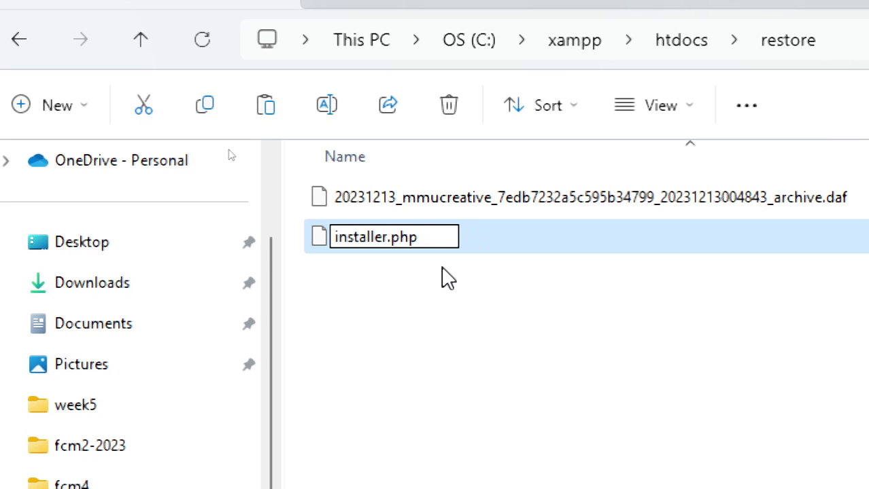
{"action": "key", "text": "Return"}
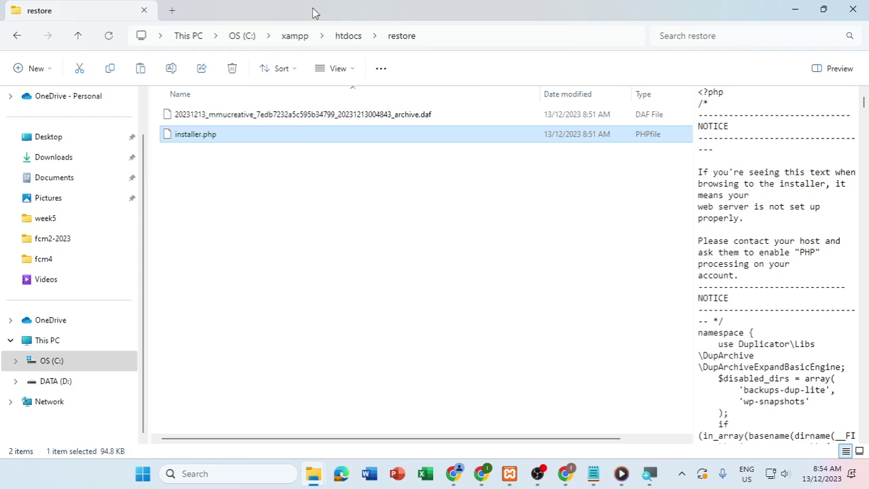
Step: Shrink the folder window, switch to the Chrome window with the WordPress login page and load localhost/restore there
{"action": "left_click_drag", "start_coordinate": [314, 12], "coordinate": [407, 159]}
{"action": "left_click", "coordinate": [518, 26]}
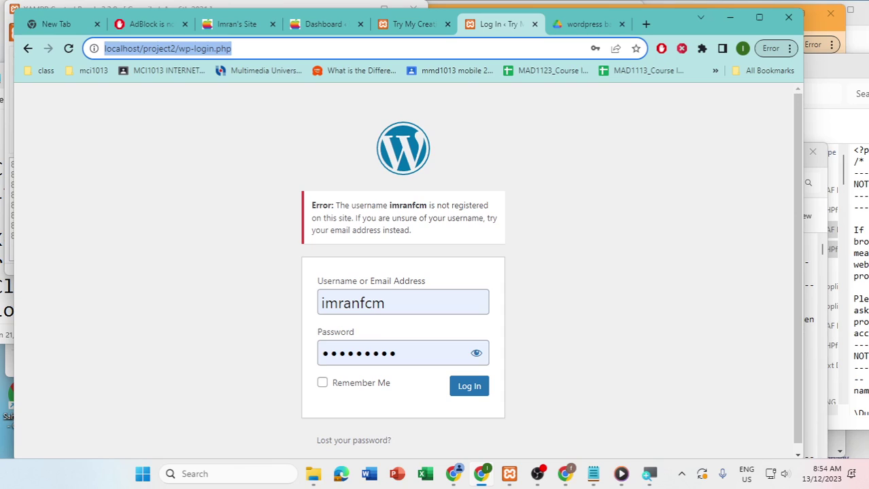
{"action": "type", "text": "lo"}
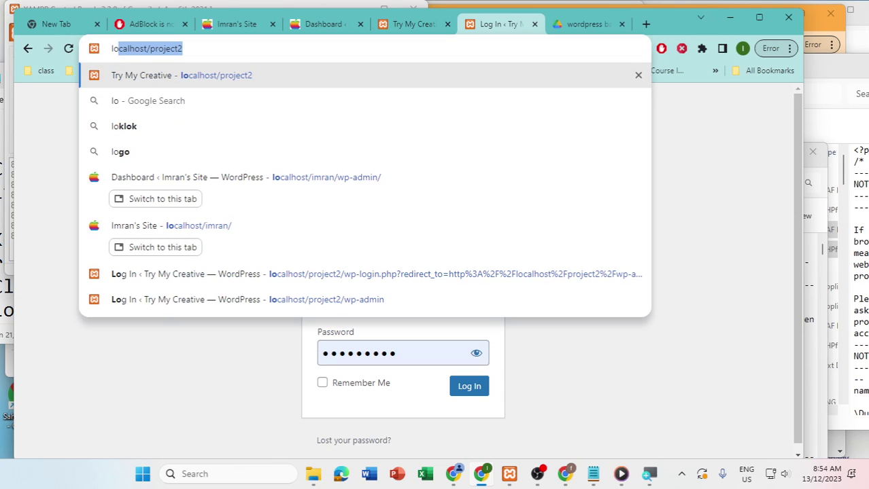
{"action": "key", "text": "Right"}
{"action": "key", "text": "BackSpace"}
{"action": "key", "text": "BackSpace"}
{"action": "key", "text": "BackSpace"}
{"action": "key", "text": "BackSpace"}
{"action": "key", "text": "BackSpace"}
{"action": "key", "text": "BackSpace"}
{"action": "key", "text": "BackSpace"}
{"action": "key", "text": "BackSpace"}
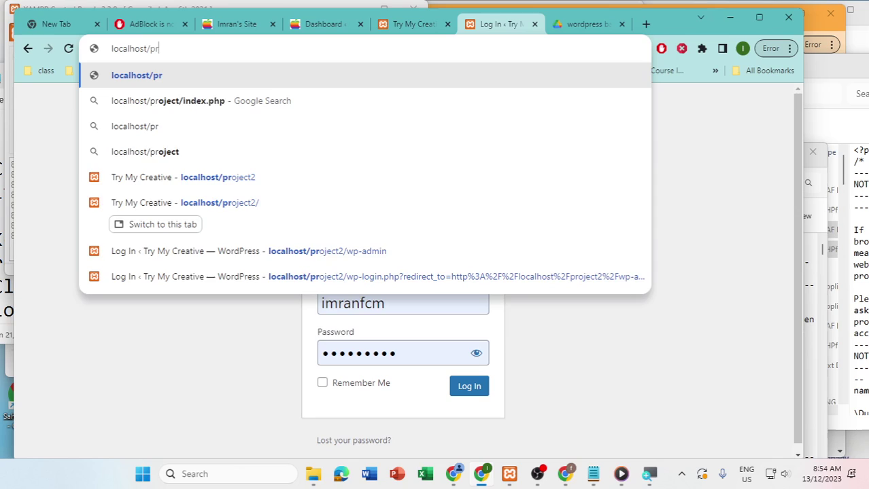
{"action": "type", "text": "restore"}
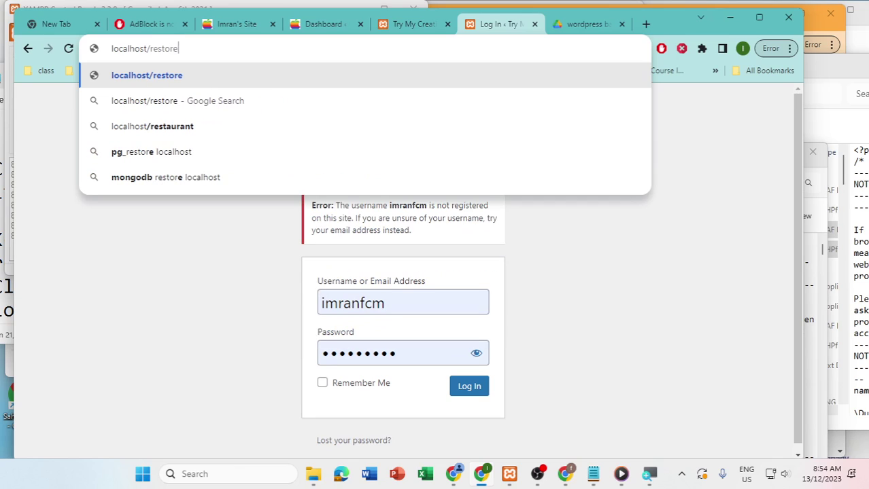
{"action": "key", "text": "Return"}
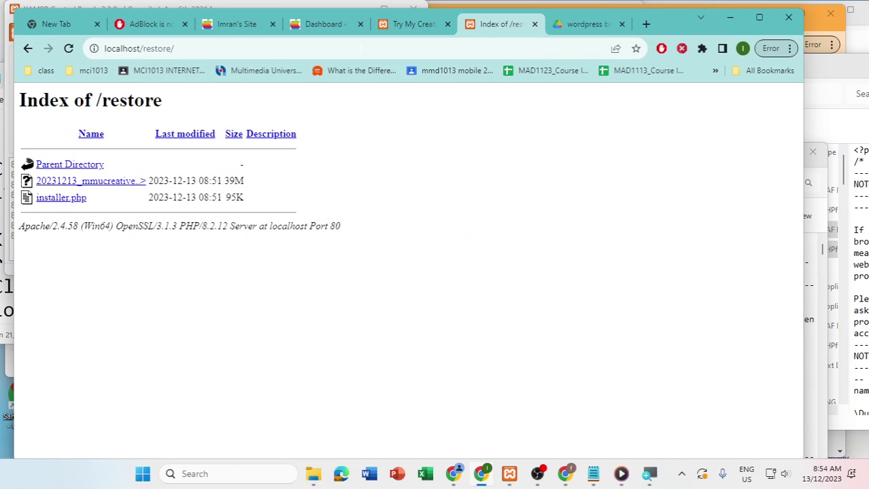
Step: Open the Duplicator installer at localhost/restore/installer.php
{"action": "left_click", "coordinate": [68, 202]}
{"action": "left_click", "coordinate": [193, 48]}
{"action": "left_click", "coordinate": [183, 48]}
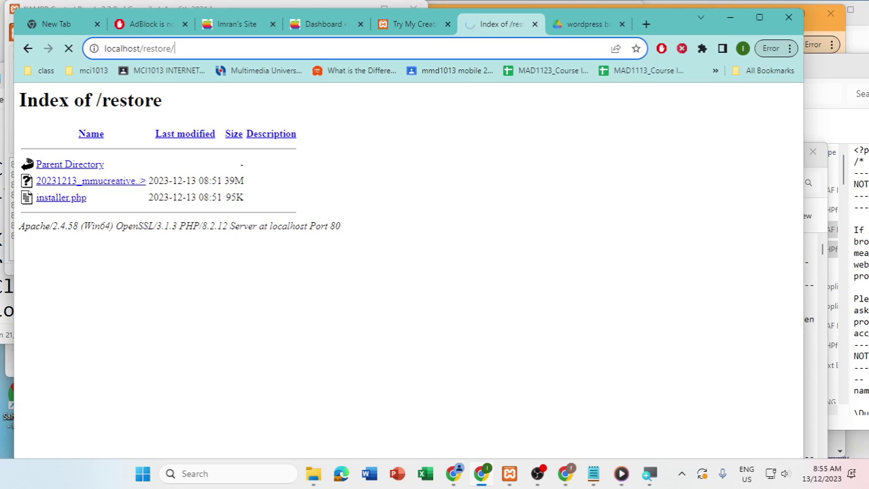
{"action": "type", "text": "installer"}
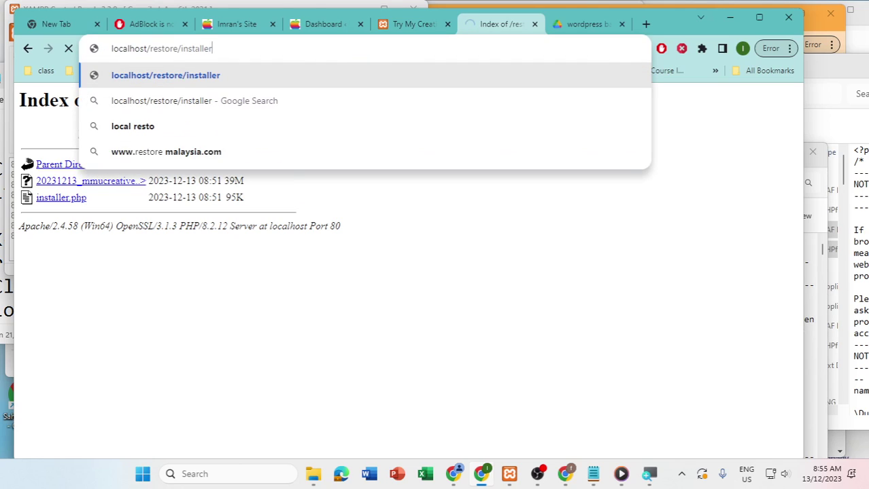
{"action": "type", "text": ".p"}
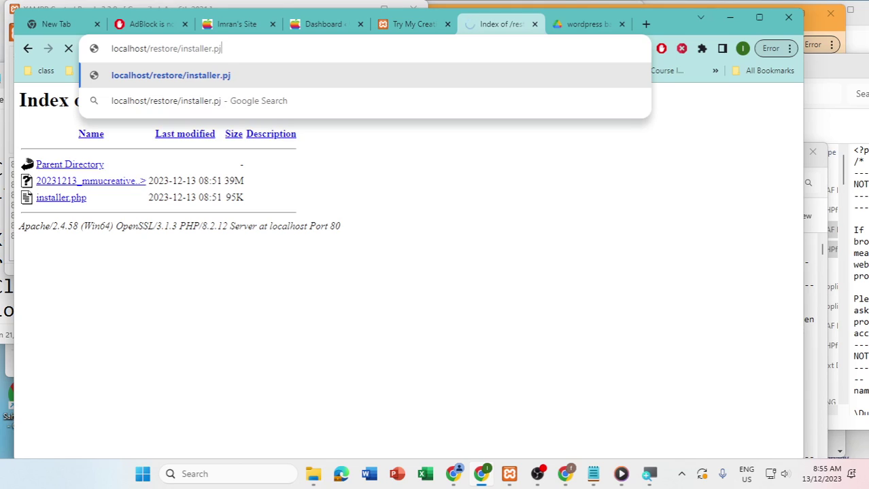
{"action": "type", "text": "hp"}
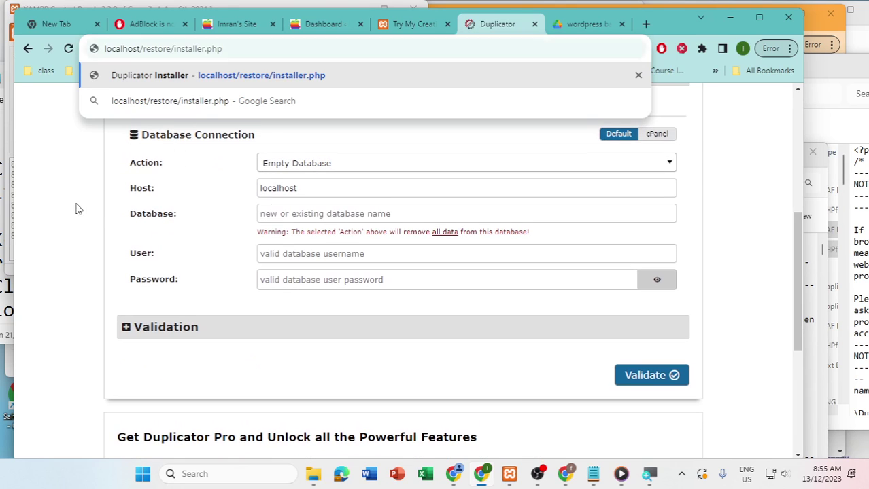
{"action": "left_click", "coordinate": [76, 209]}
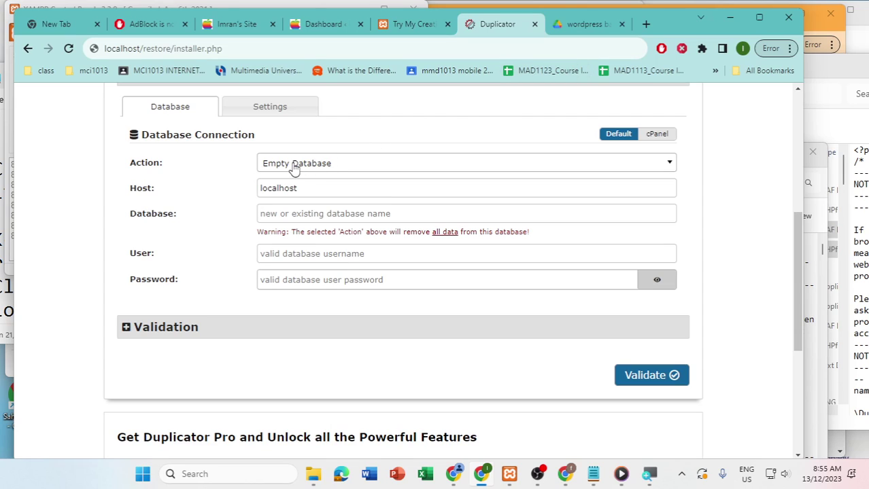
Step: Maximize the browser and review the installer's deployment overview and its database connection fields
{"action": "double_click", "coordinate": [680, 20]}
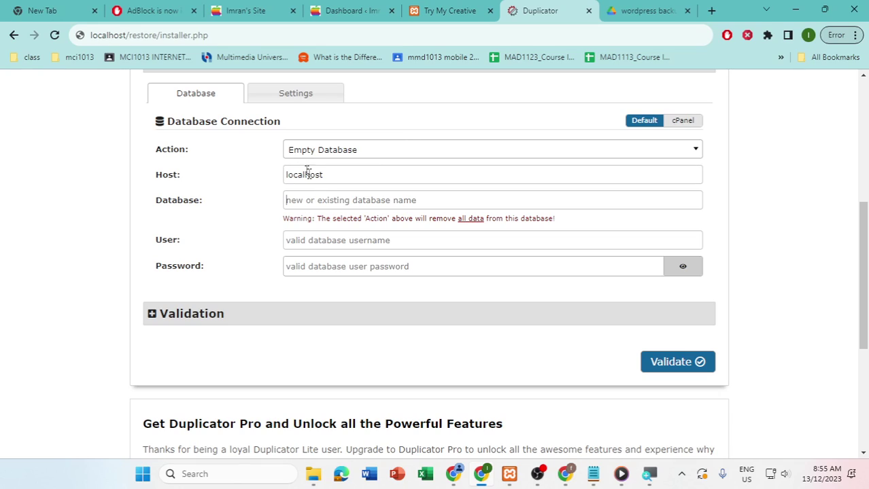
{"action": "key", "text": "Tab"}
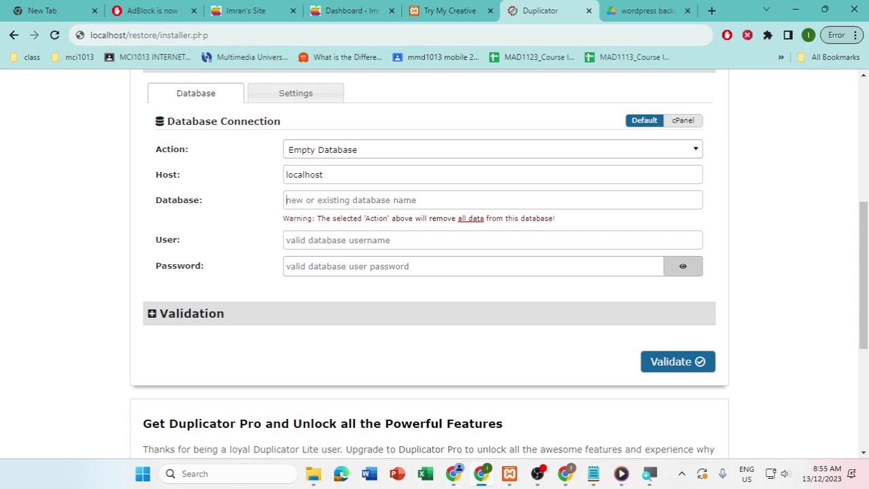
{"action": "scroll", "coordinate": [217, 158], "scroll_direction": "up", "scroll_amount": 5}
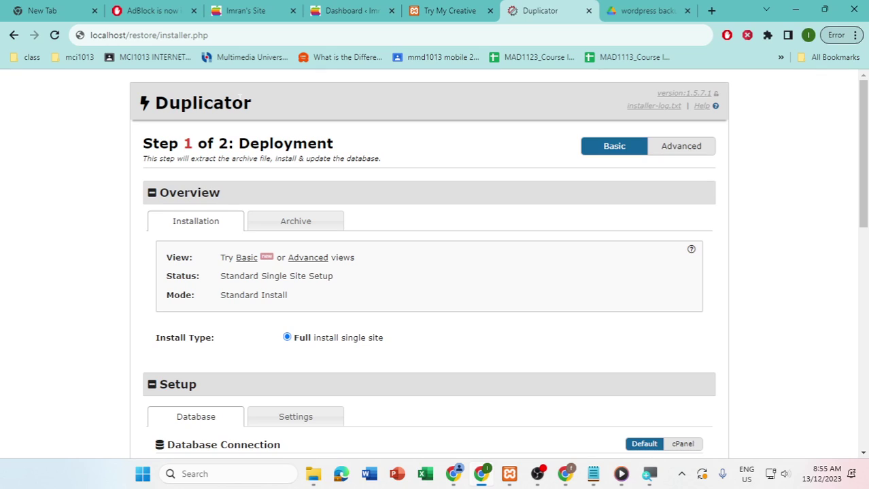
{"action": "scroll", "coordinate": [241, 249], "scroll_direction": "down", "scroll_amount": 4}
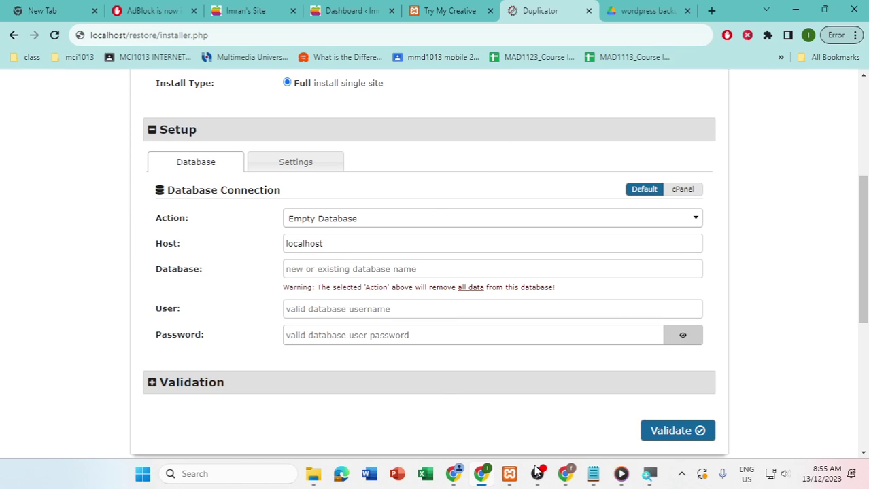
Step: Open phpMyAdmin from the XAMPP Control Panel and create a database named restore with utf8mb4_general_ci collation
{"action": "left_click", "coordinate": [509, 476]}
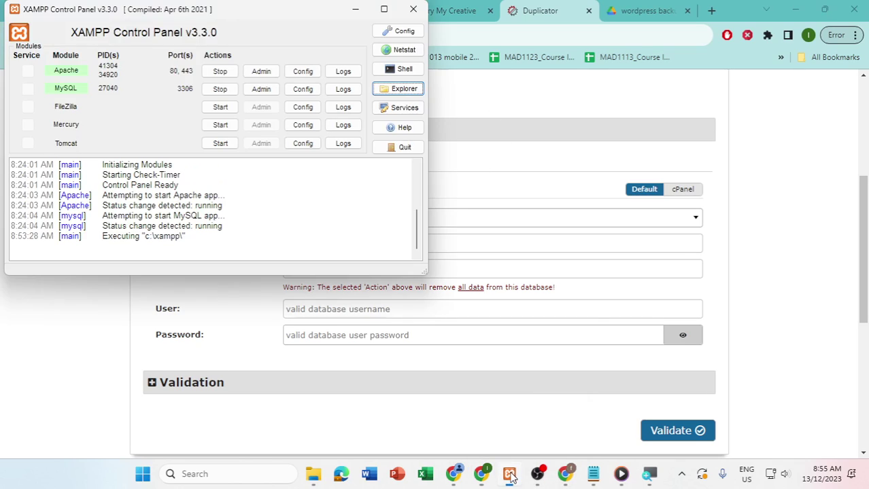
{"action": "left_click", "coordinate": [263, 94]}
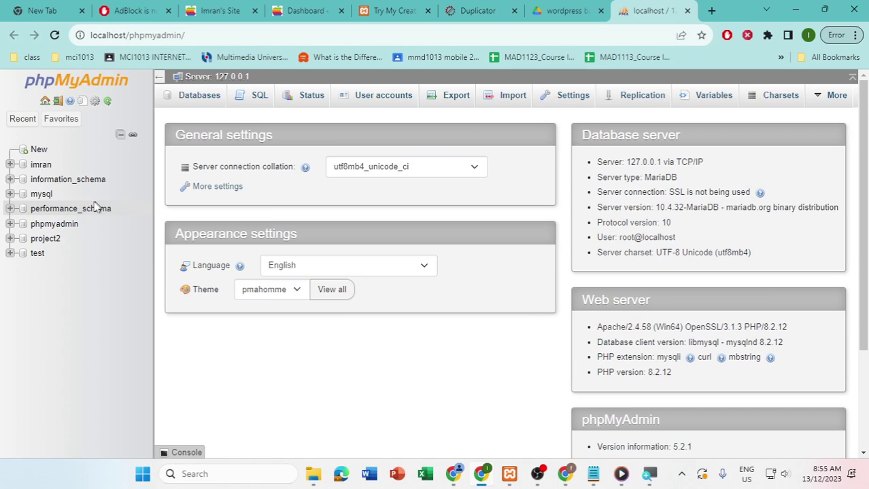
{"action": "left_click", "coordinate": [201, 100]}
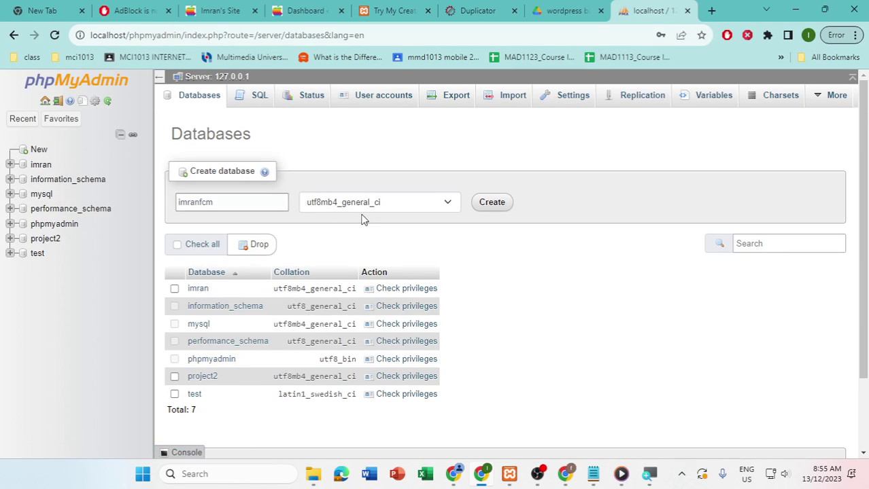
{"action": "left_click", "coordinate": [178, 202]}
{"action": "left_click_drag", "start_coordinate": [213, 202], "coordinate": [174, 204]}
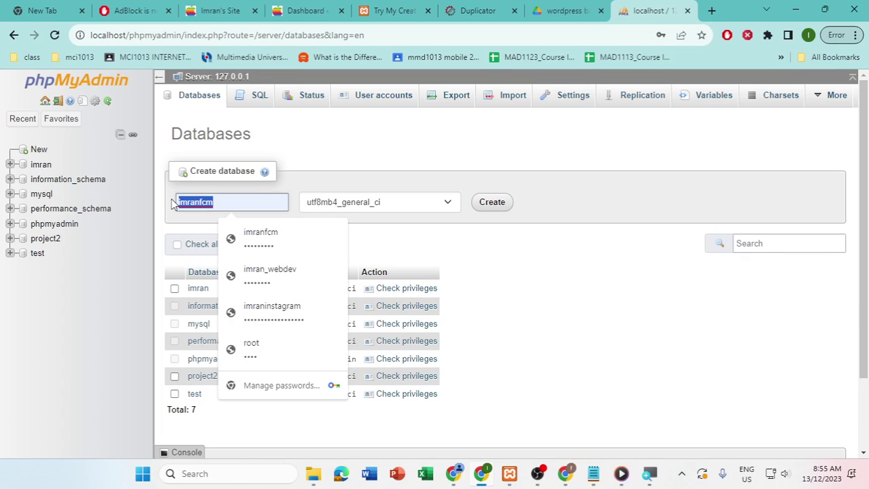
{"action": "type", "text": "restore"}
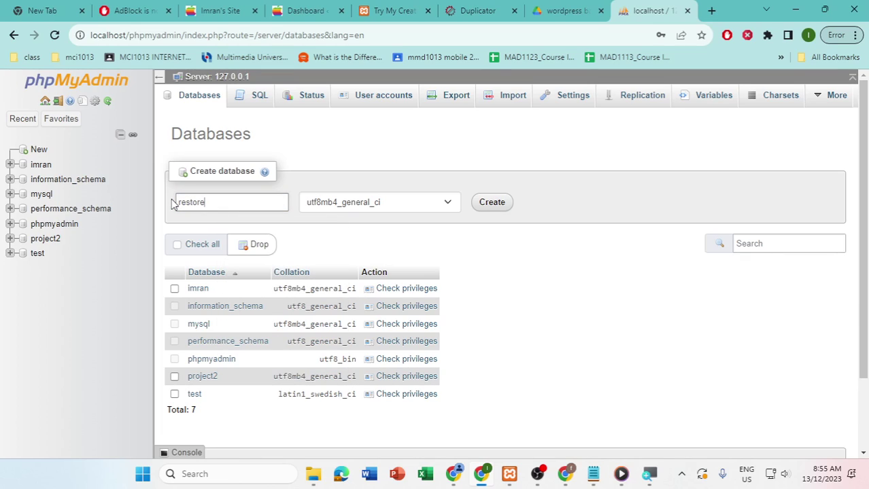
{"action": "left_click", "coordinate": [489, 203]}
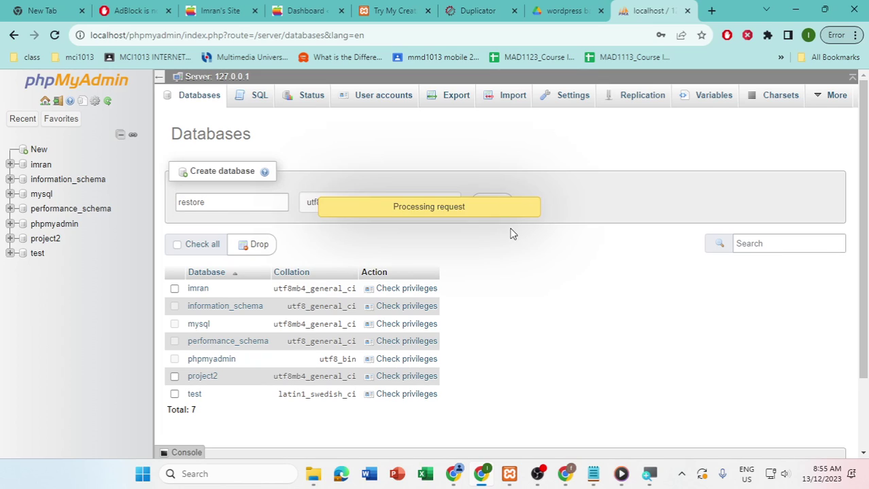